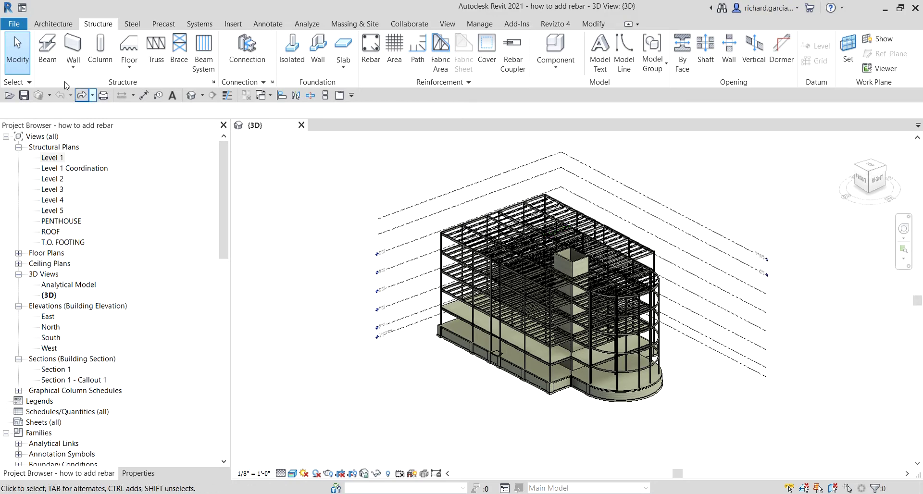
# Open the Level 1 structural plan and pan to the grid 1–3, A–B area.
pyautogui.doubleClick(60, 162)
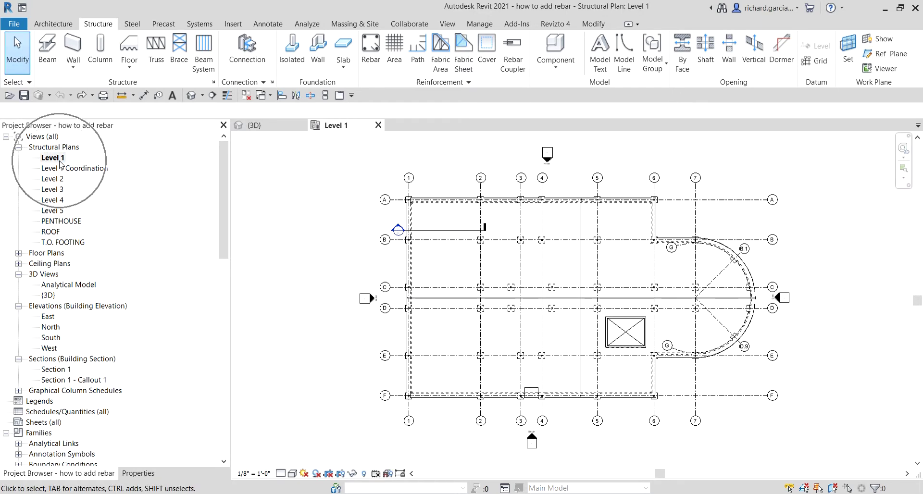
pyautogui.scroll(5, 508, 225)
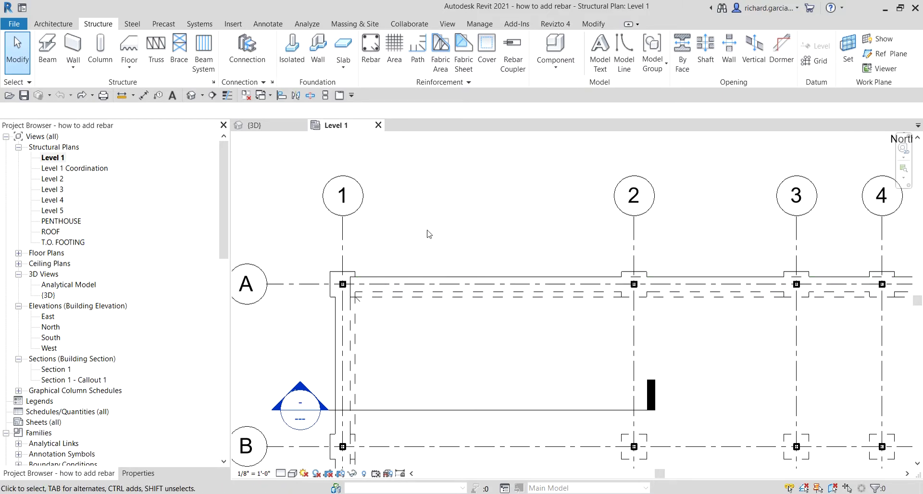
pyautogui.moveTo(433, 239); pyautogui.dragTo(511, 237, button='middle')
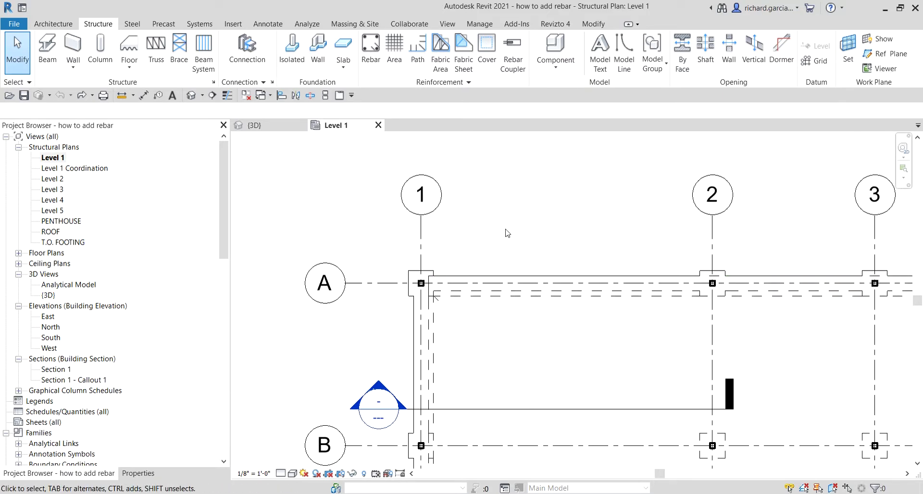
pyautogui.moveTo(524, 217); pyautogui.dragTo(507, 223, button='middle')
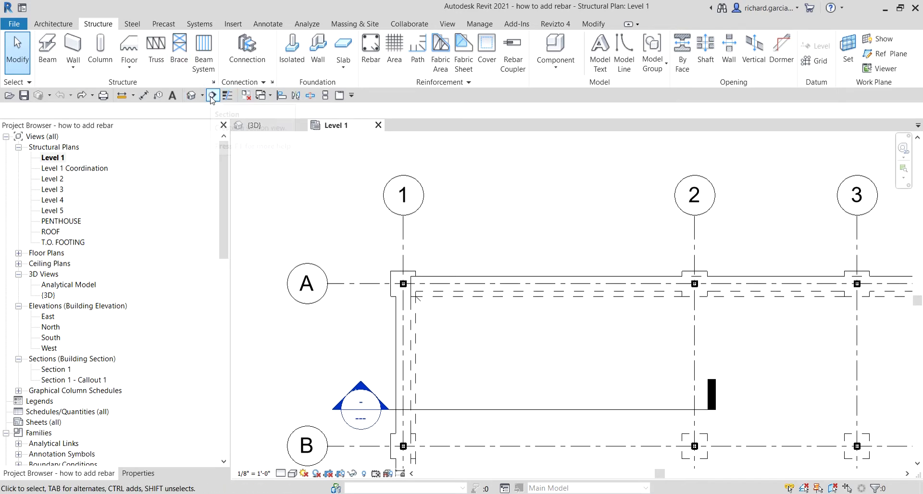
# Start a section and set its type to Detail View: Detail.
pyautogui.click(213, 96)
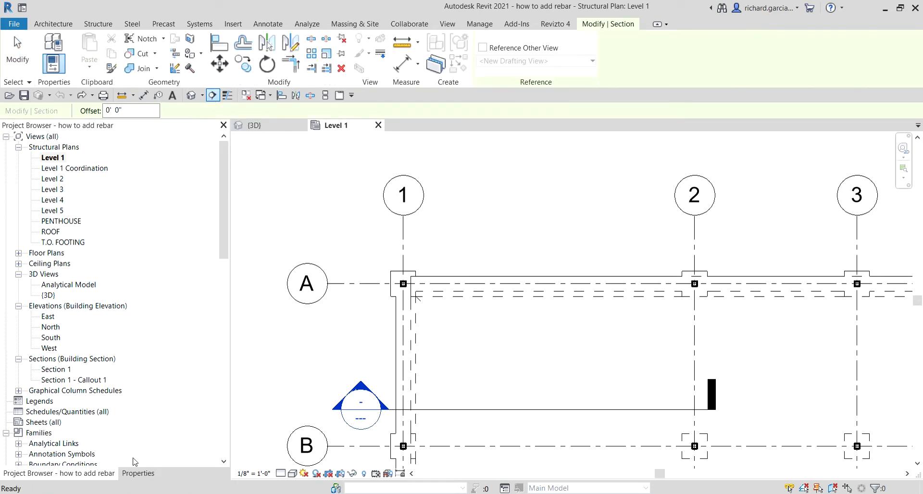
pyautogui.click(138, 473)
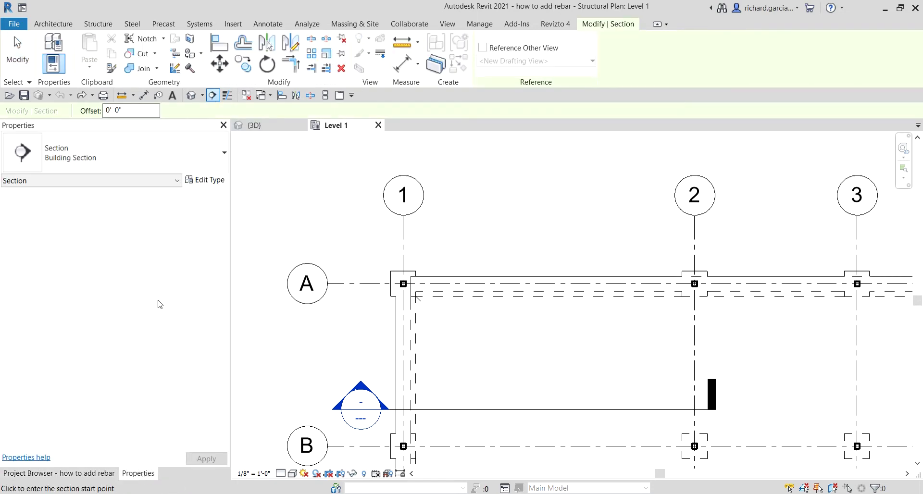
pyautogui.click(100, 159)
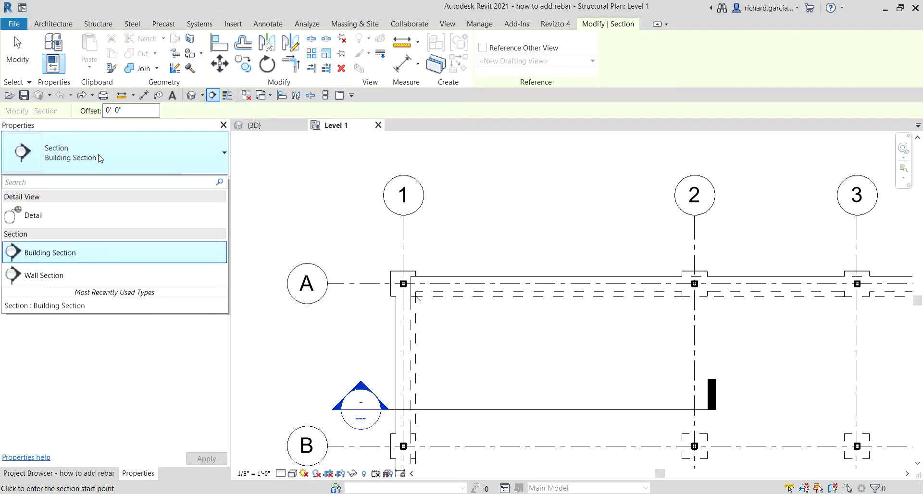
pyautogui.click(57, 216)
pyautogui.click(57, 216)
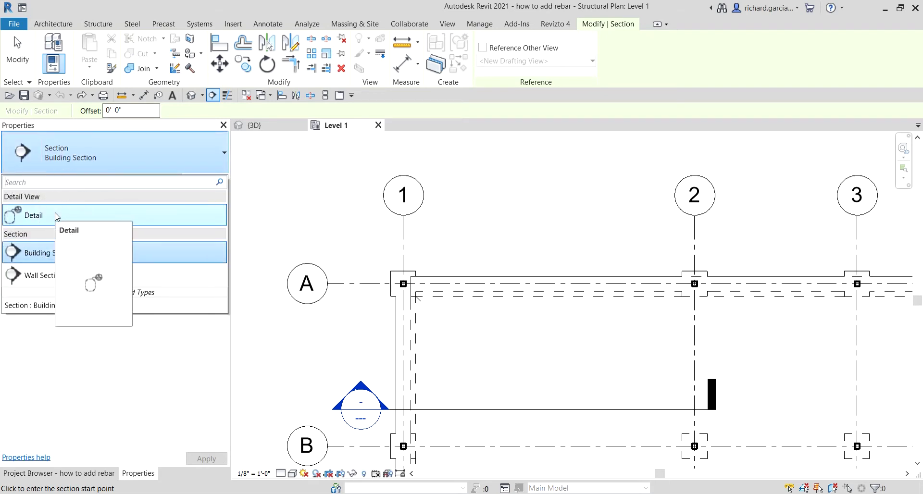
pyautogui.scroll(4, 531, 220)
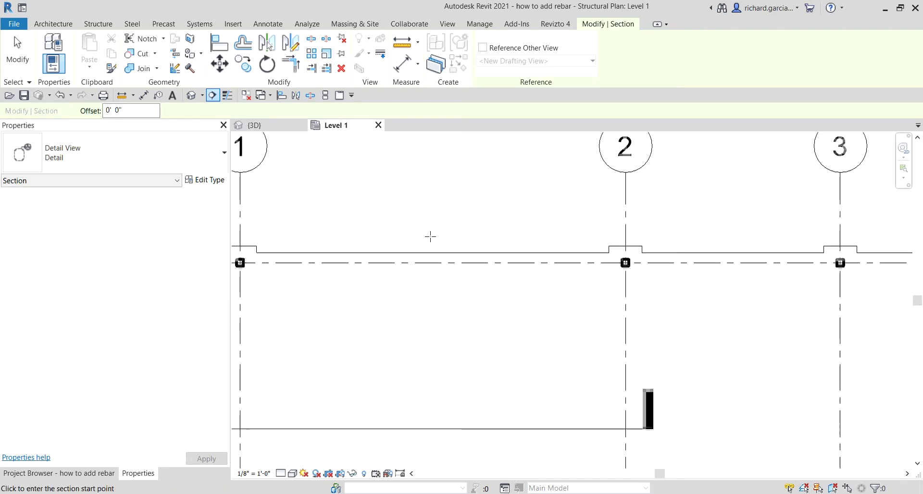
# Draw the section across the grid A wall right of grid 1, then shorten its line.
pyautogui.click(406, 210)
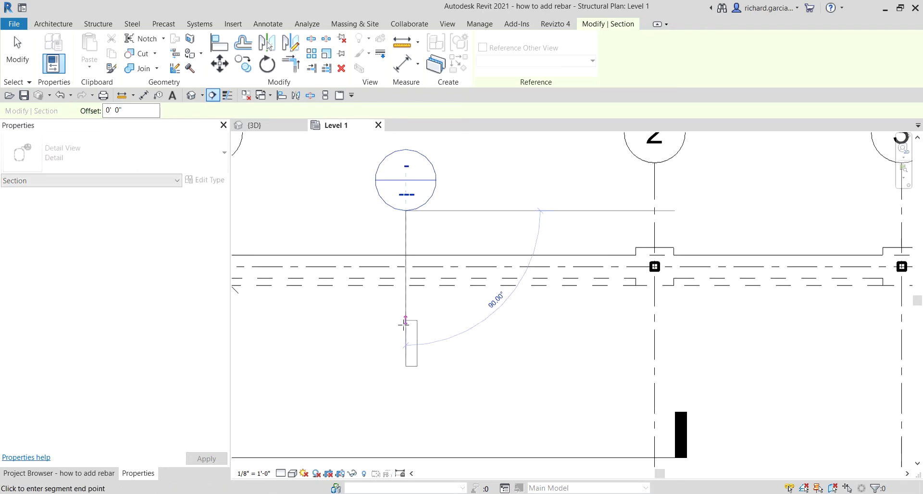
pyautogui.click(406, 336)
pyautogui.click(16, 55)
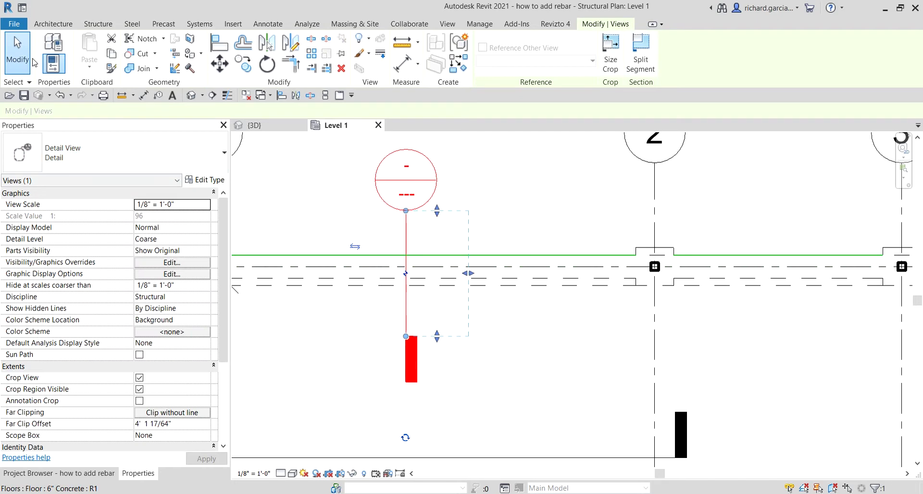
pyautogui.click(17, 55)
pyautogui.scroll(2, 404, 231)
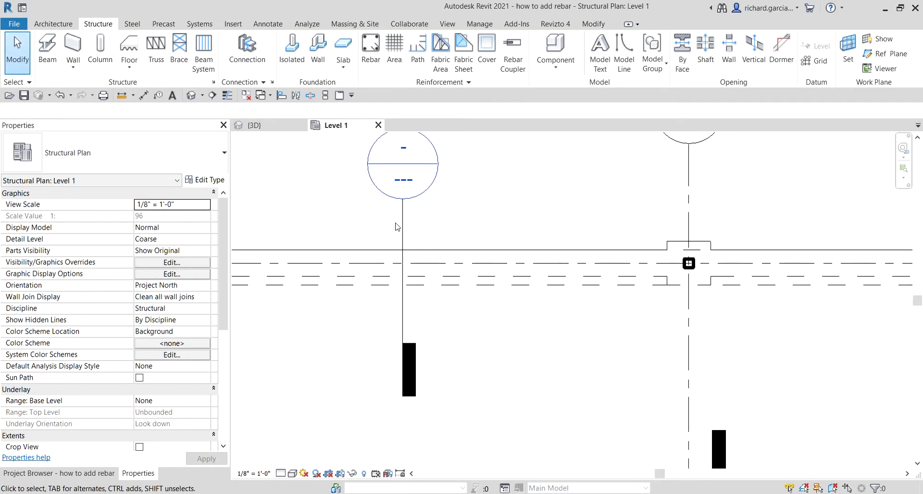
pyautogui.click(406, 230)
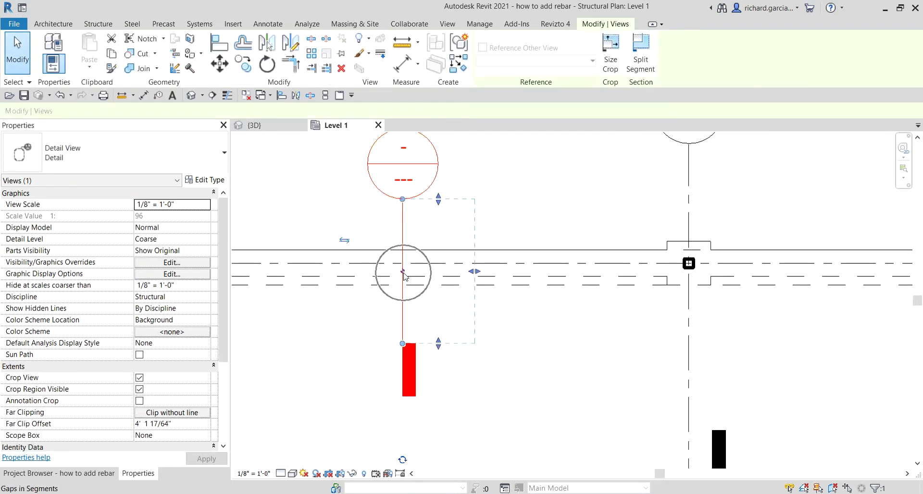
pyautogui.moveTo(406, 287); pyautogui.dragTo(404, 219)
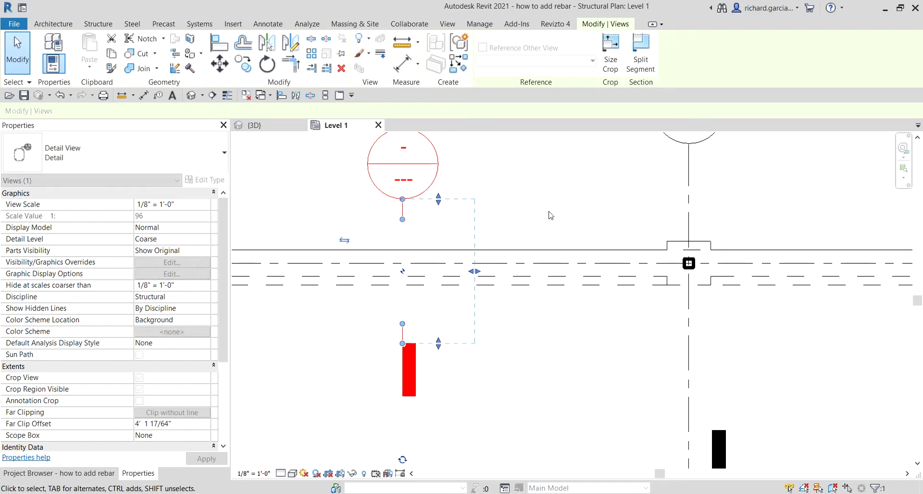
pyautogui.click(486, 231)
pyautogui.scroll(-2, 428, 266)
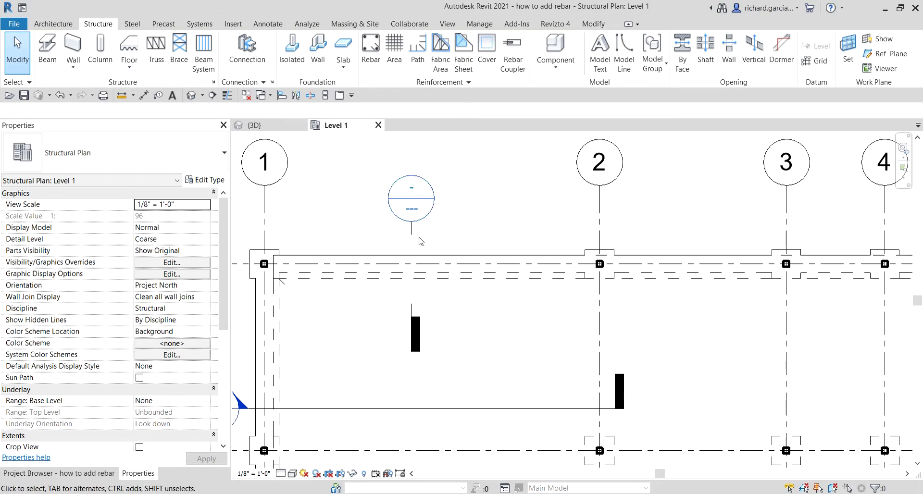
pyautogui.scroll(1, 422, 243)
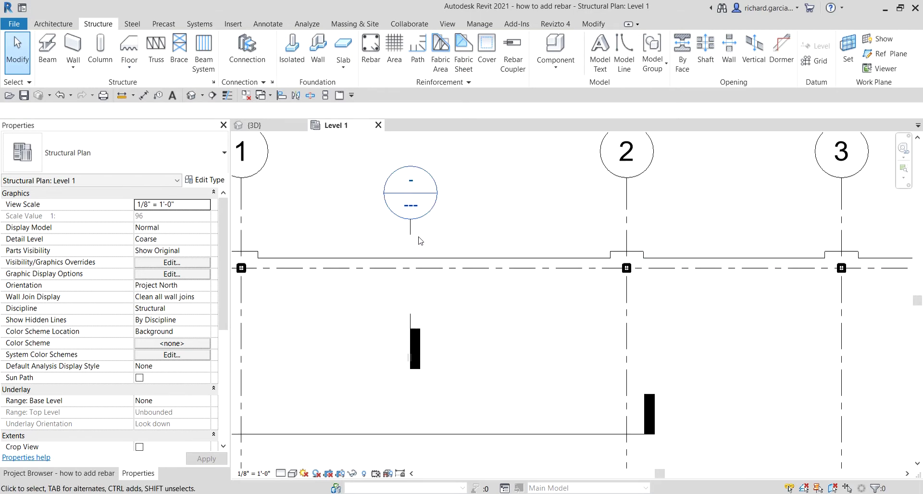
# Open the Detail 0 view from the section head and set its scale to 1/2" = 1'-0".
pyautogui.doubleClick(435, 207)
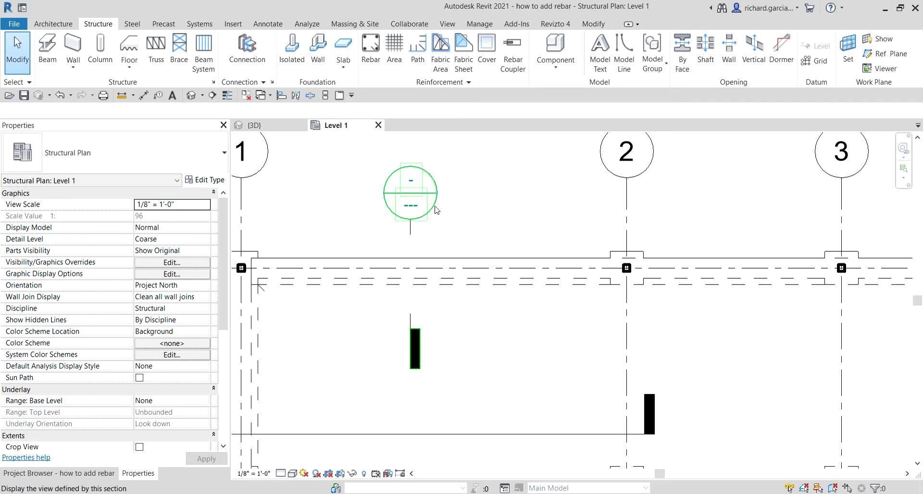
pyautogui.scroll(-3, 576, 347)
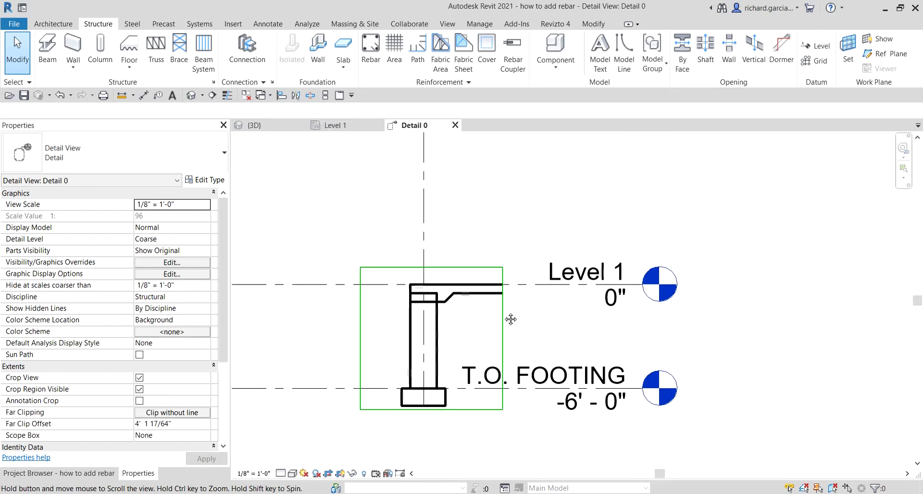
pyautogui.click(259, 474)
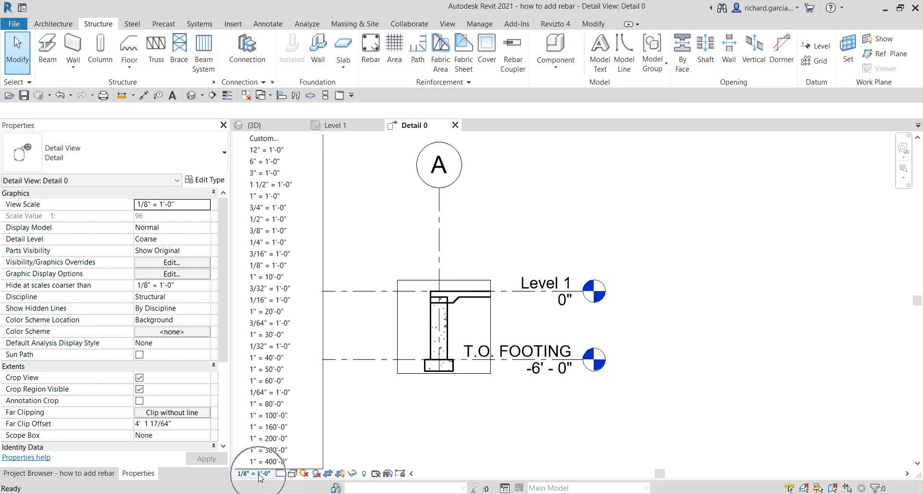
pyautogui.click(270, 220)
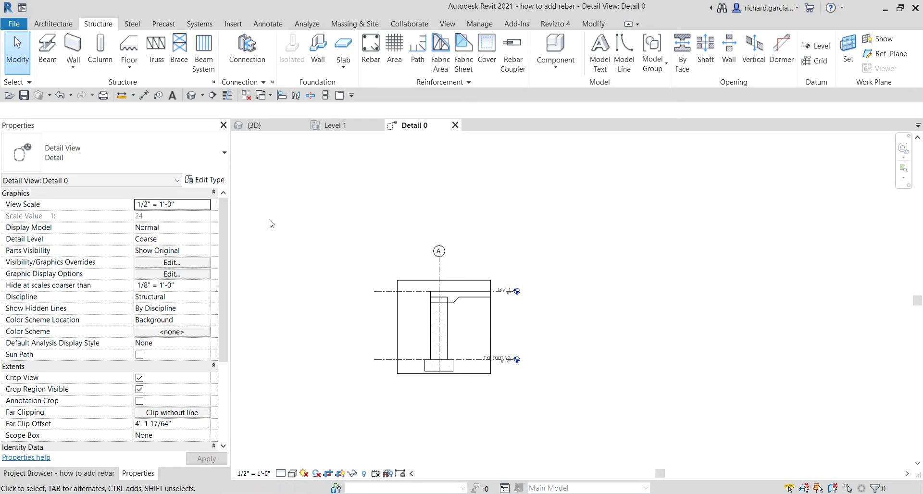
pyautogui.scroll(3, 441, 327)
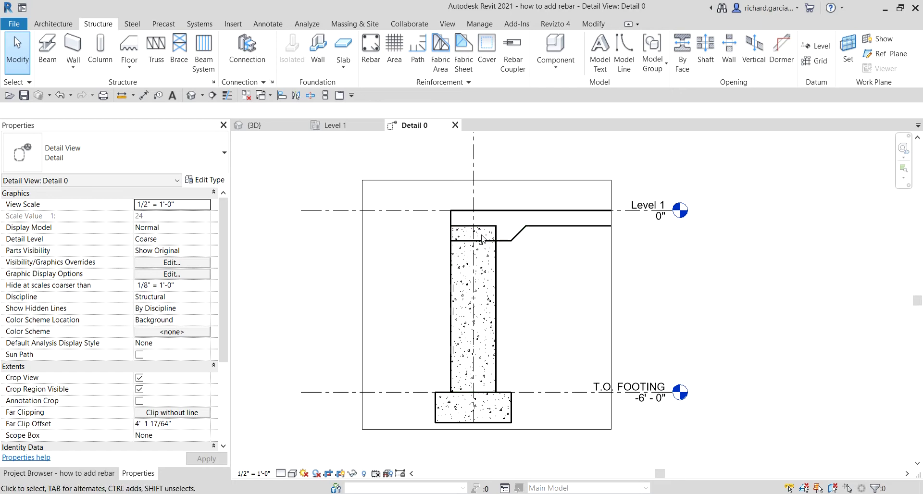
pyautogui.click(589, 27)
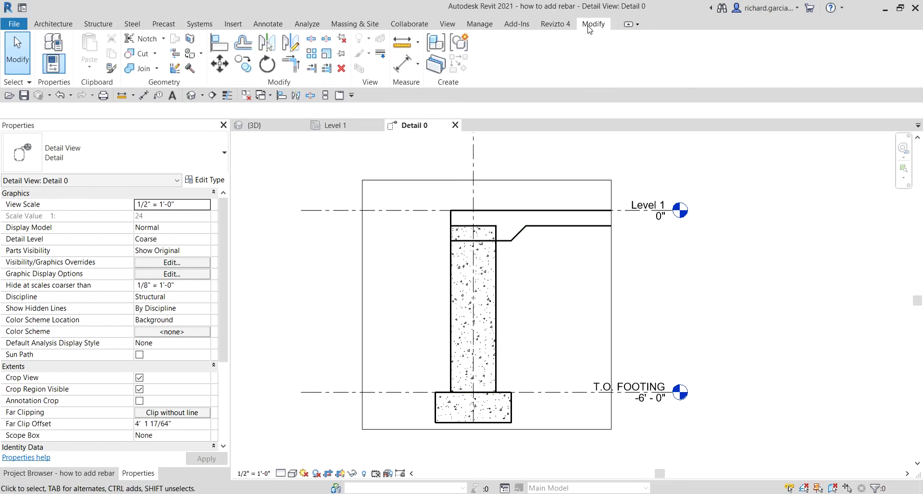
# Join the foundation wall's geometry with the slab edge.
pyautogui.click(140, 70)
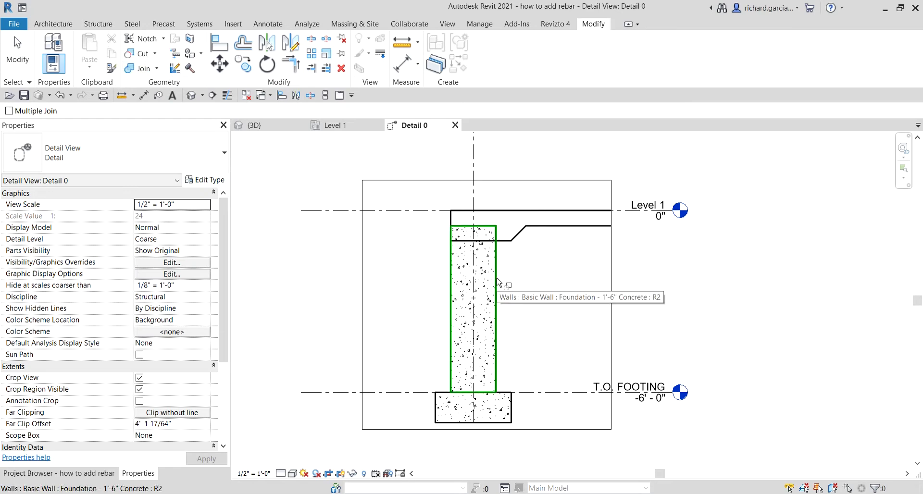
pyautogui.click(498, 283)
pyautogui.click(518, 239)
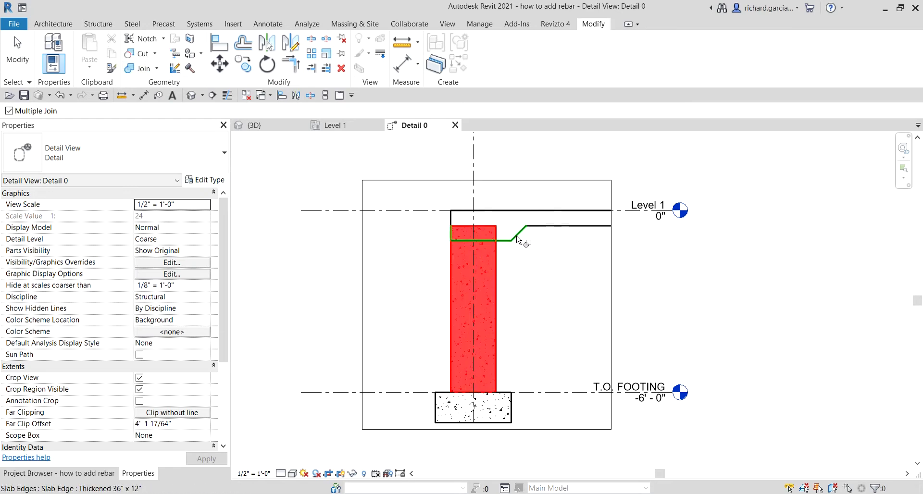
pyautogui.click(518, 239)
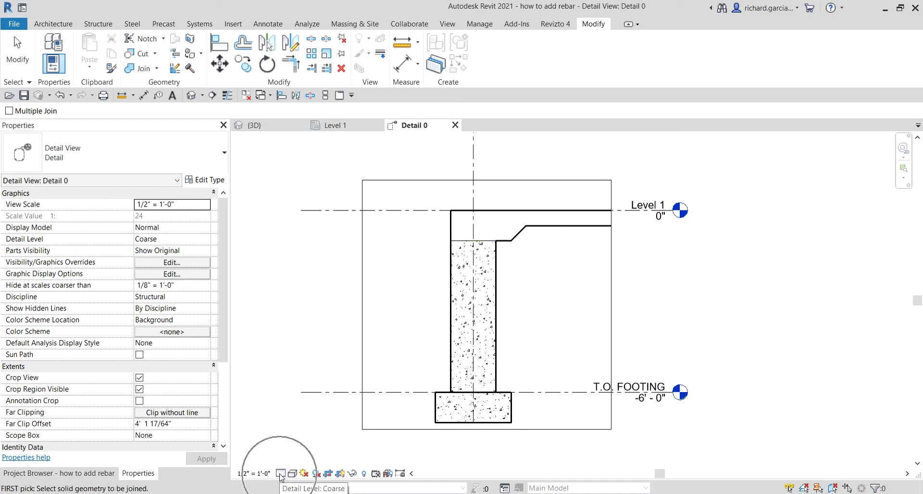
# Set the Detail 0 view's detail level to Fine.
pyautogui.click(281, 474)
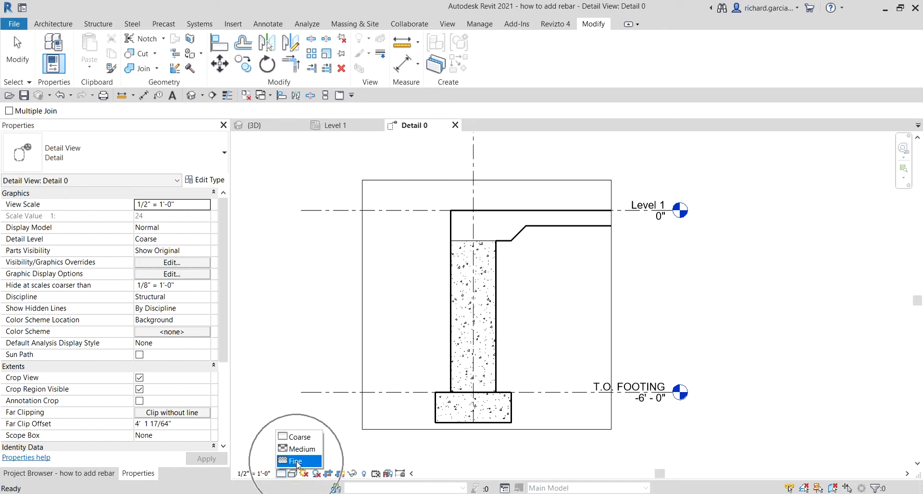
pyautogui.click(297, 462)
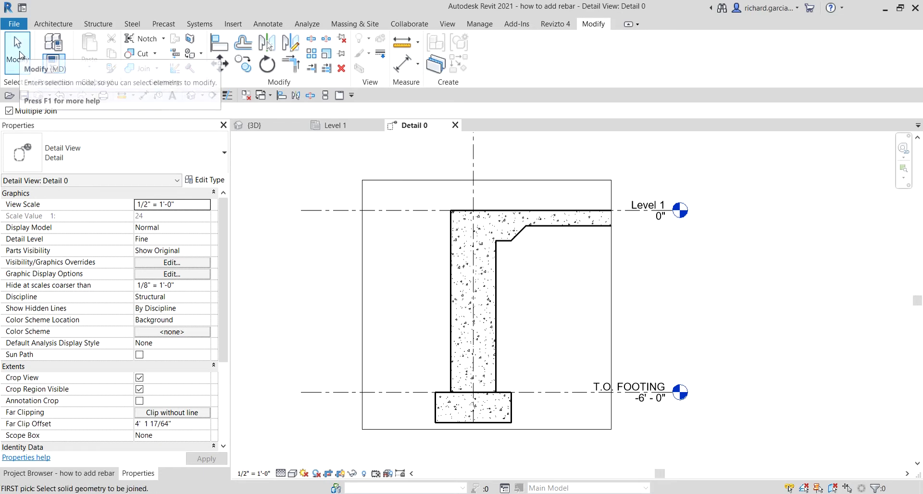
pyautogui.click(22, 55)
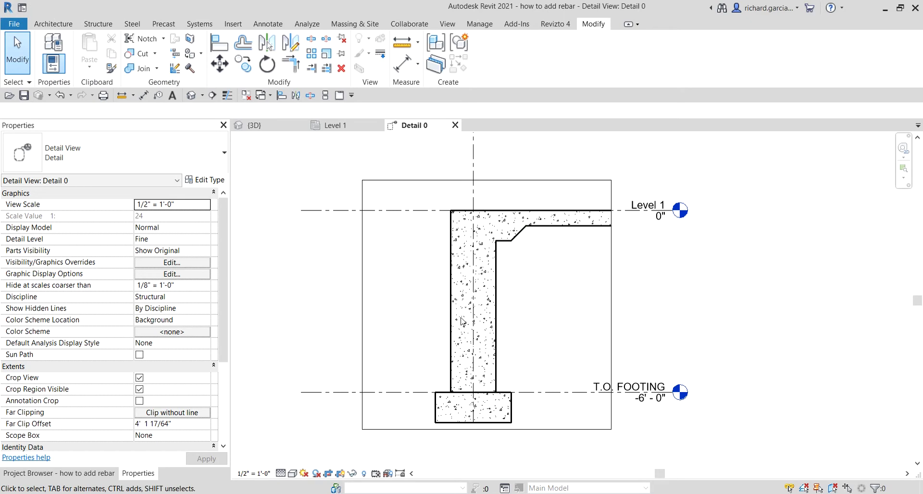
pyautogui.click(98, 24)
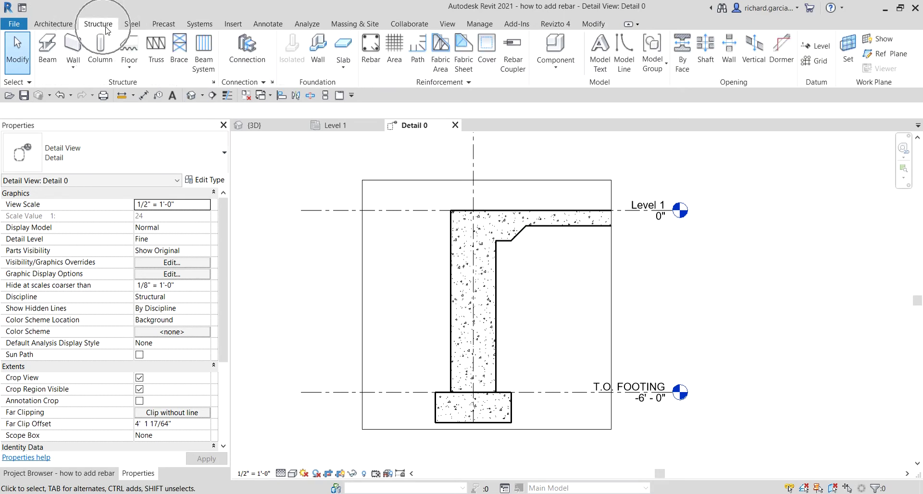
# Start placing Rebar with the #4 bar, accepting the shape notice and trying shape 01.
pyautogui.click(369, 48)
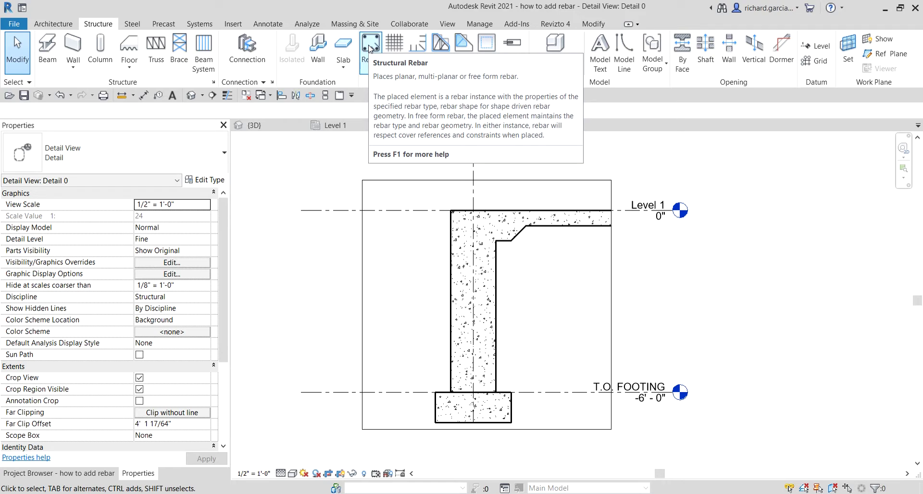
pyautogui.click(370, 47)
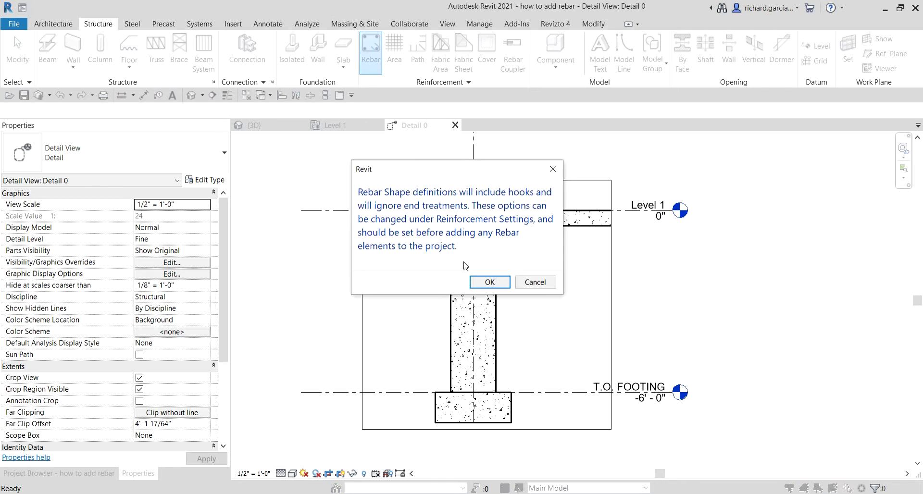
pyautogui.click(489, 282)
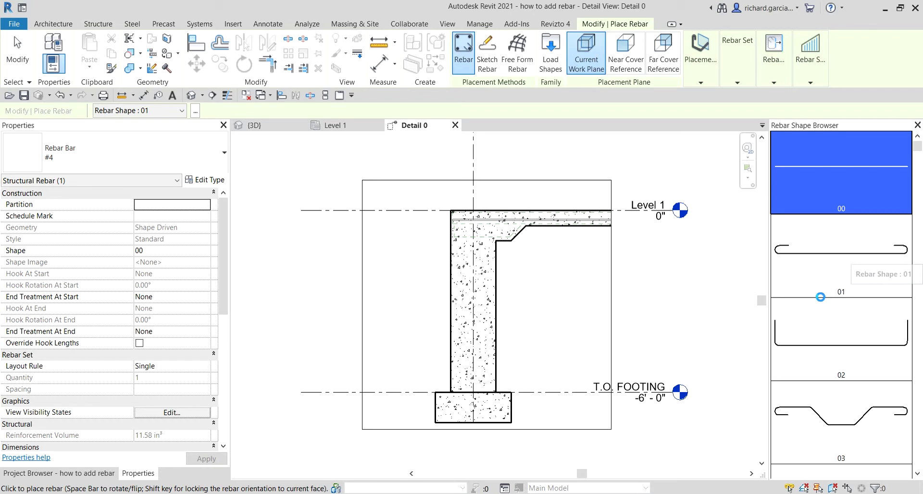
pyautogui.click(822, 295)
# Compare rebar shapes 02, 03 and 04, then settle on straight shape 00.
pyautogui.click(829, 289)
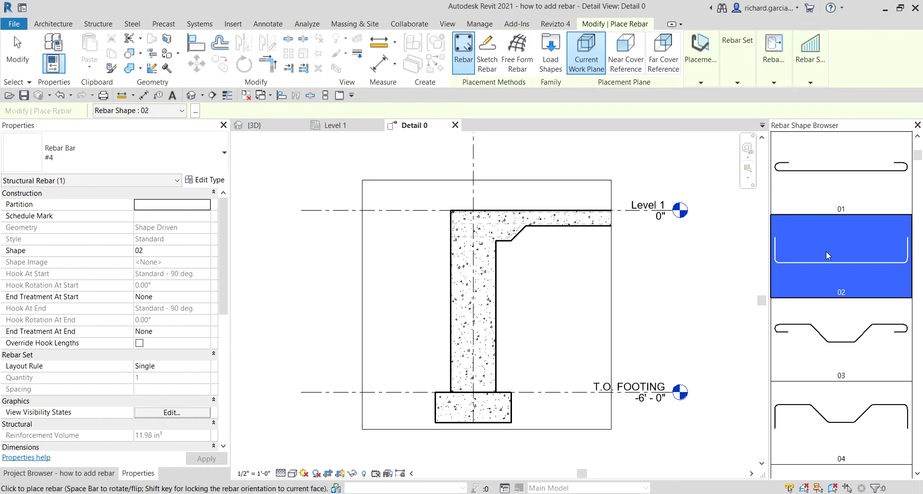
pyautogui.click(836, 328)
pyautogui.click(849, 418)
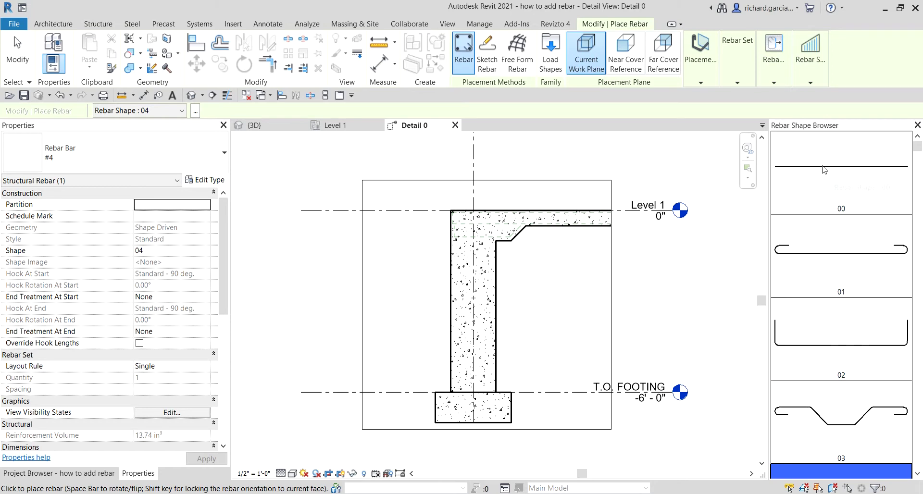
pyautogui.click(823, 167)
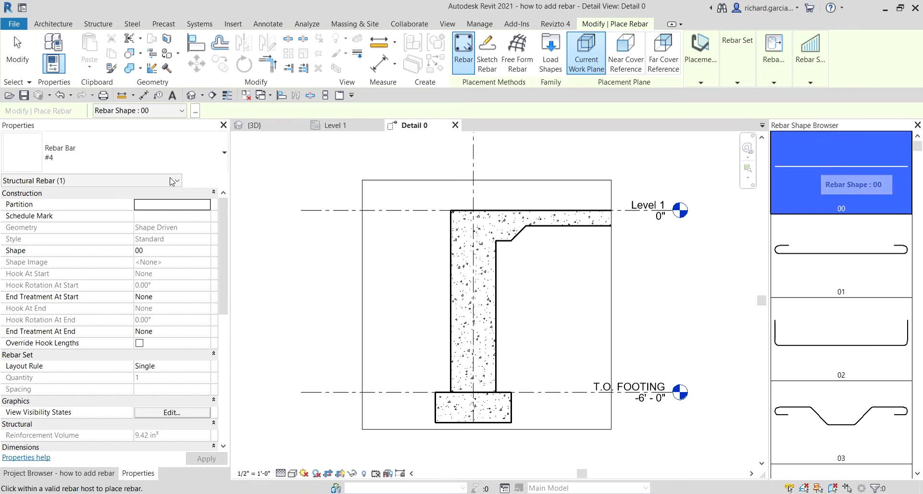
# Keep the #4 bar on the Current Work Plane, oriented Parallel to Work Plane.
pyautogui.click(118, 157)
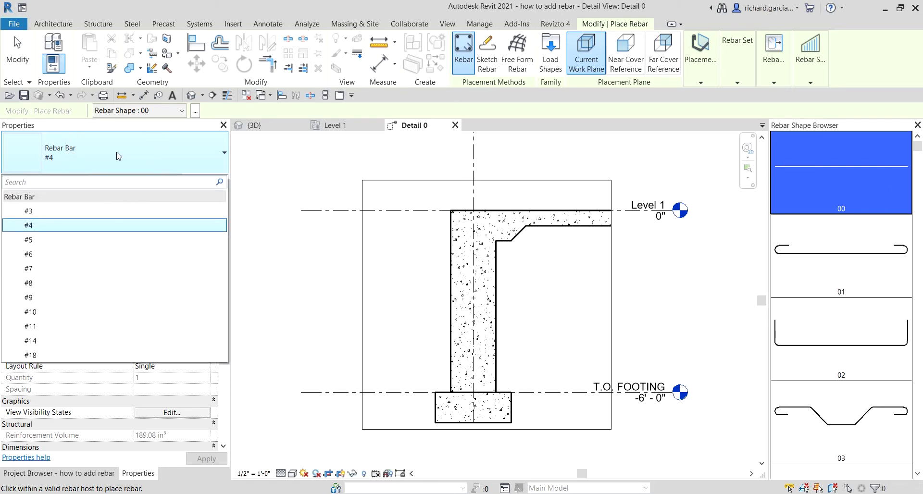
pyautogui.click(118, 156)
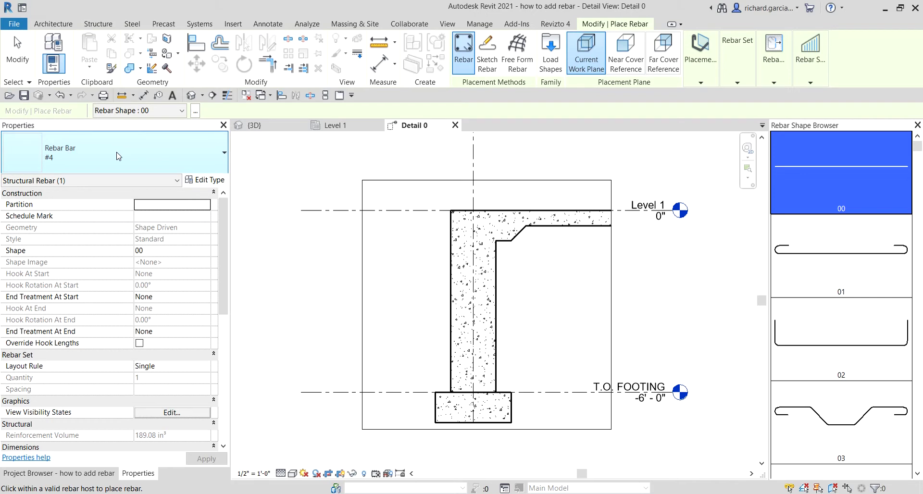
pyautogui.click(628, 90)
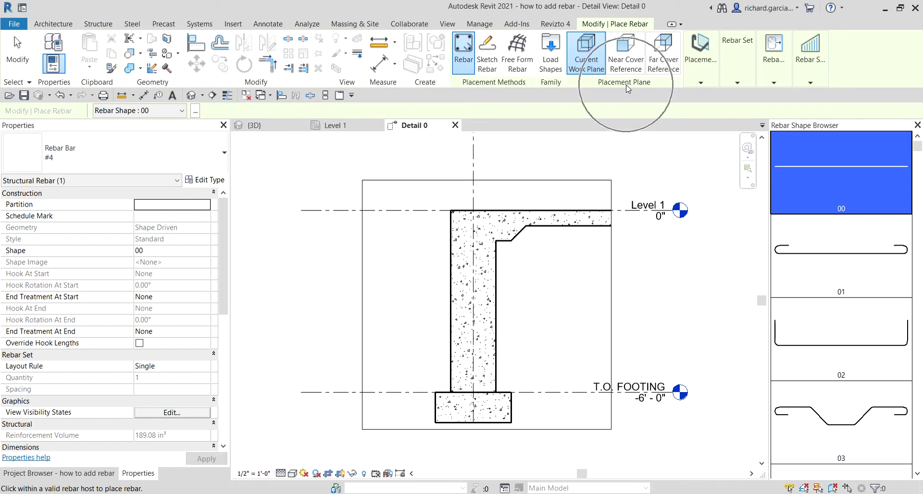
pyautogui.click(585, 66)
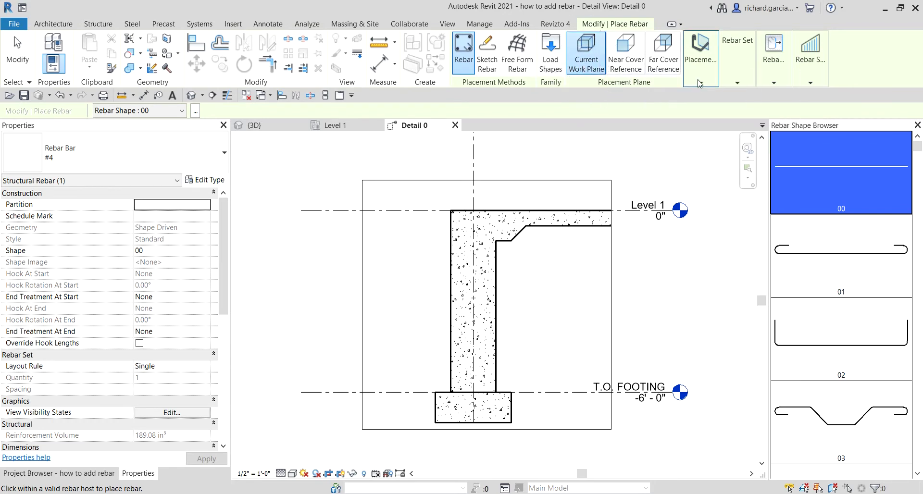
pyautogui.click(701, 83)
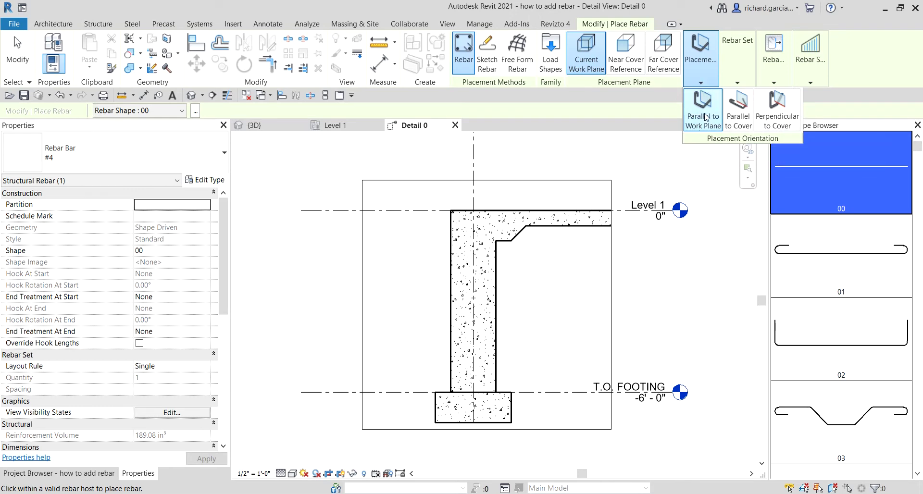
pyautogui.scroll(3, 476, 287)
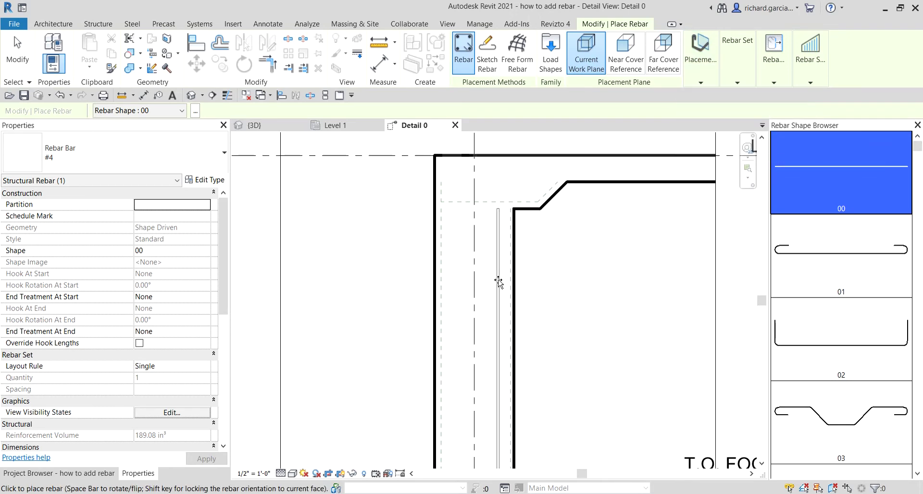
# Place straight #4 bars along the wall's right and left faces, then end rebar placement.
pyautogui.scroll(2, 503, 277)
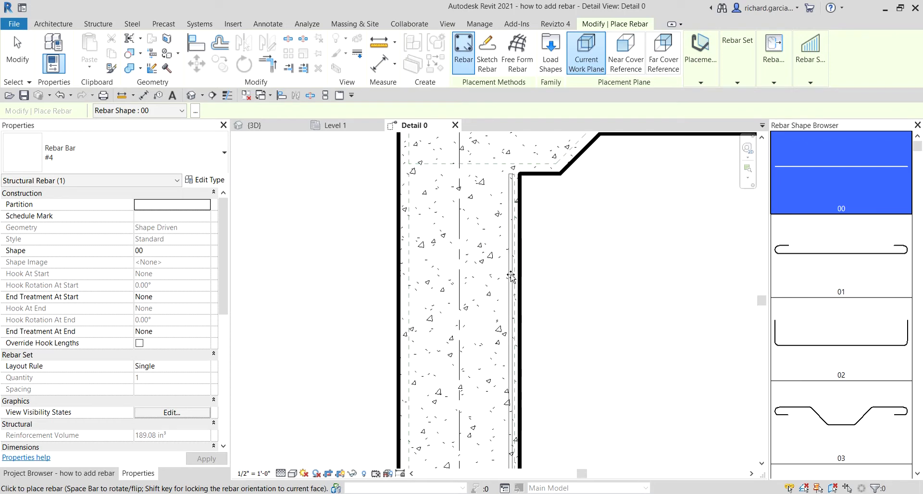
pyautogui.click(511, 278)
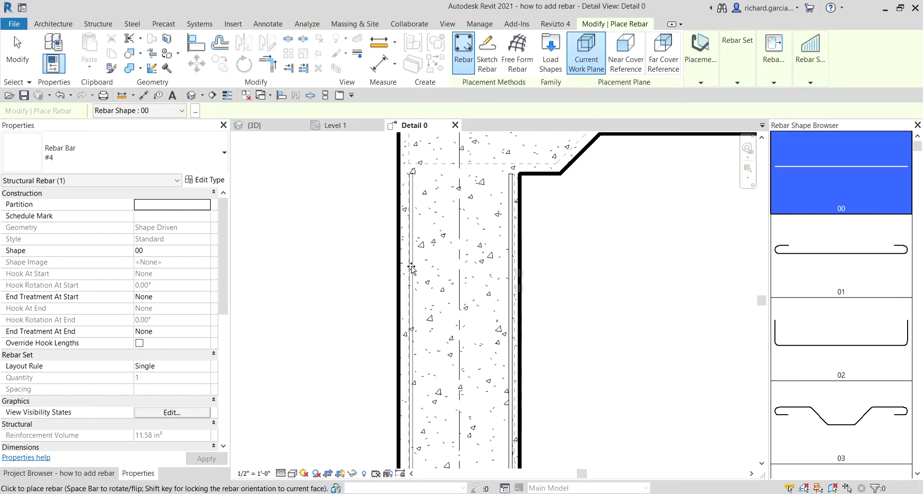
pyautogui.click(414, 268)
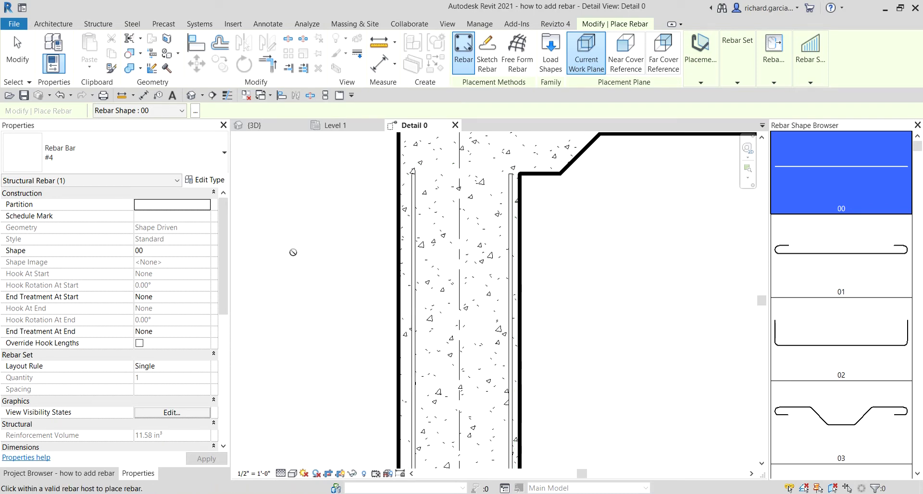
pyautogui.click(15, 67)
pyautogui.scroll(-3, 389, 221)
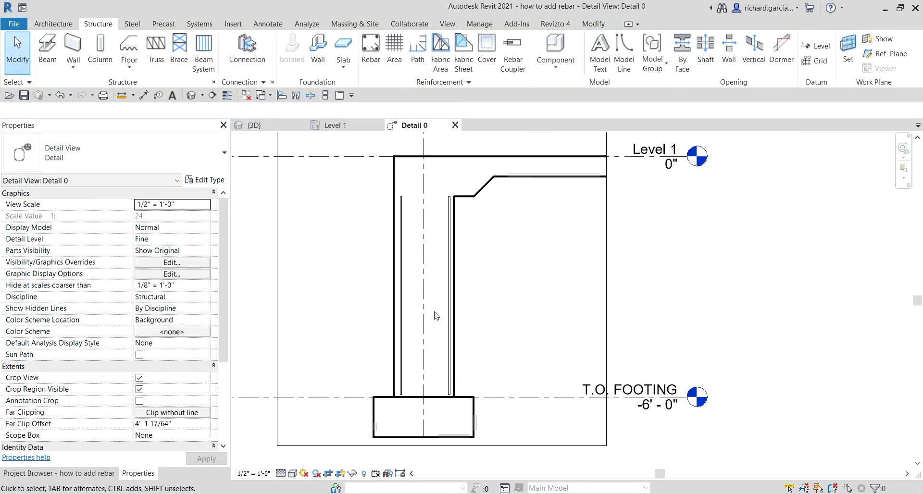
pyautogui.scroll(3, 423, 413)
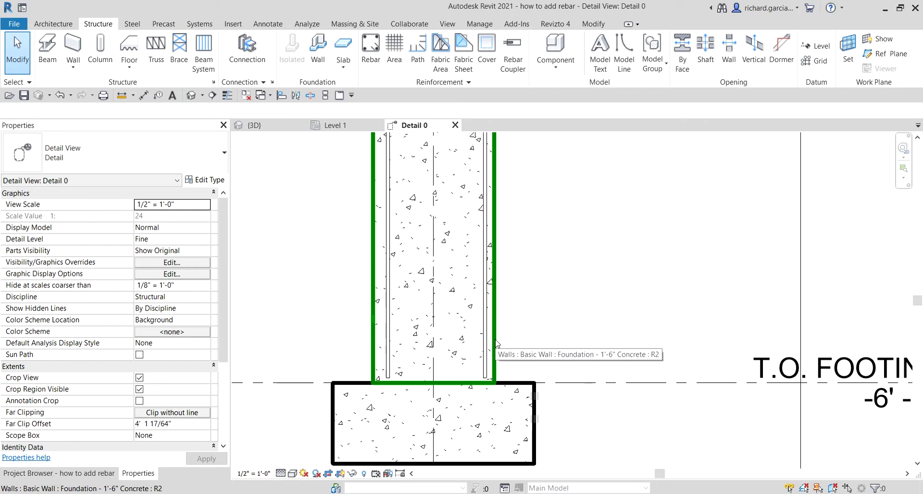
pyautogui.moveTo(586, 337); pyautogui.dragTo(596, 296, button='middle')
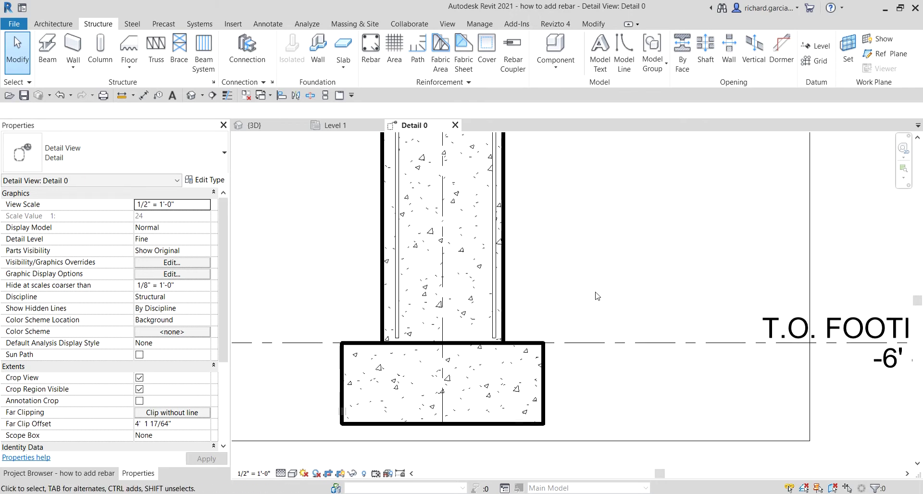
pyautogui.scroll(2, 459, 375)
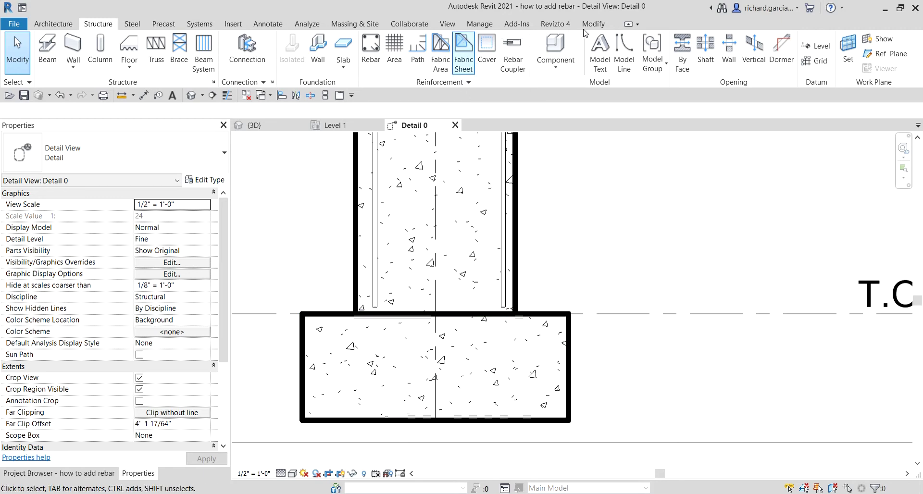
# Start a Cut Profile in Boundary between faces mode on the wall-to-footing boundary.
pyautogui.click(447, 25)
pyautogui.click(447, 30)
pyautogui.click(447, 29)
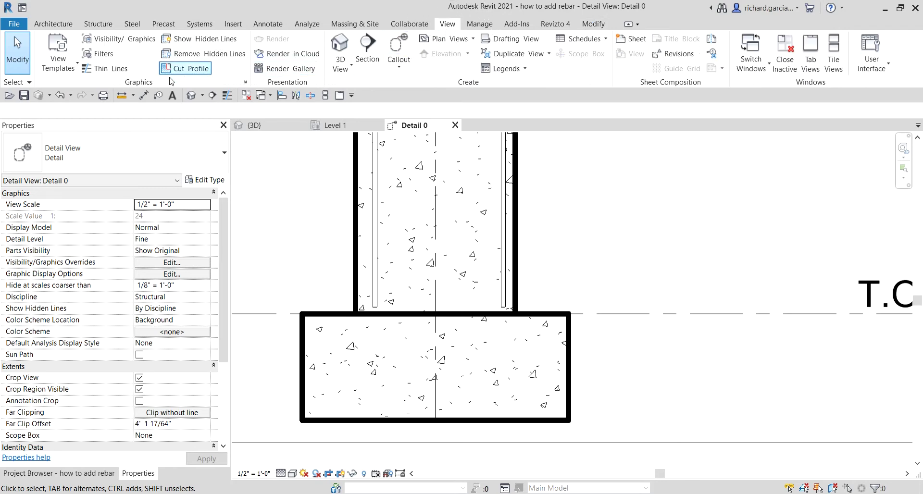
pyautogui.click(143, 87)
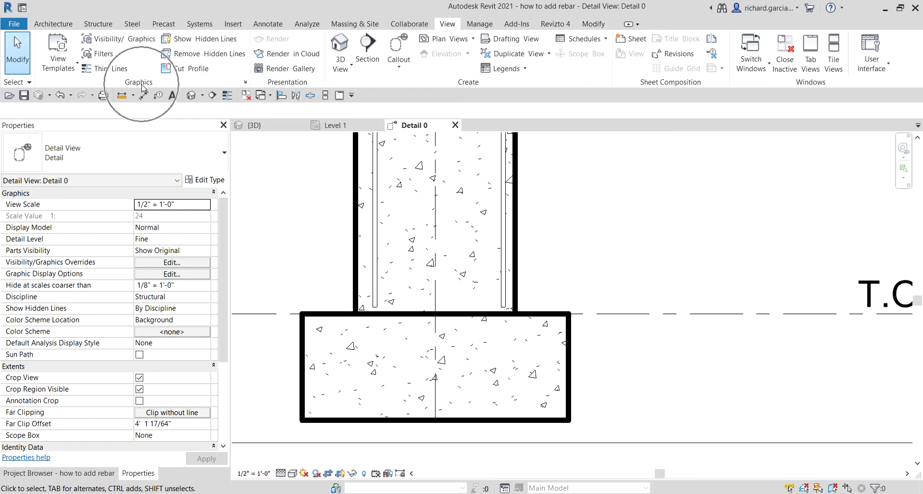
pyautogui.click(182, 71)
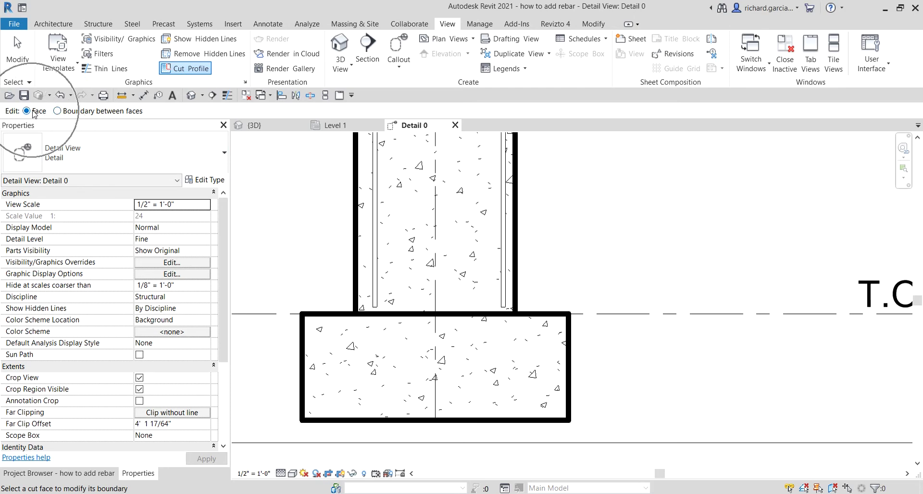
pyautogui.click(72, 113)
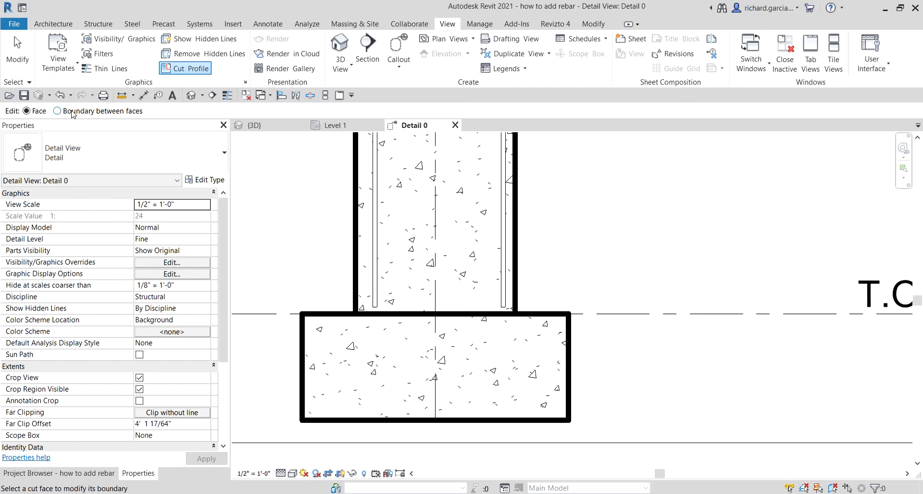
pyautogui.click(58, 110)
pyautogui.click(405, 315)
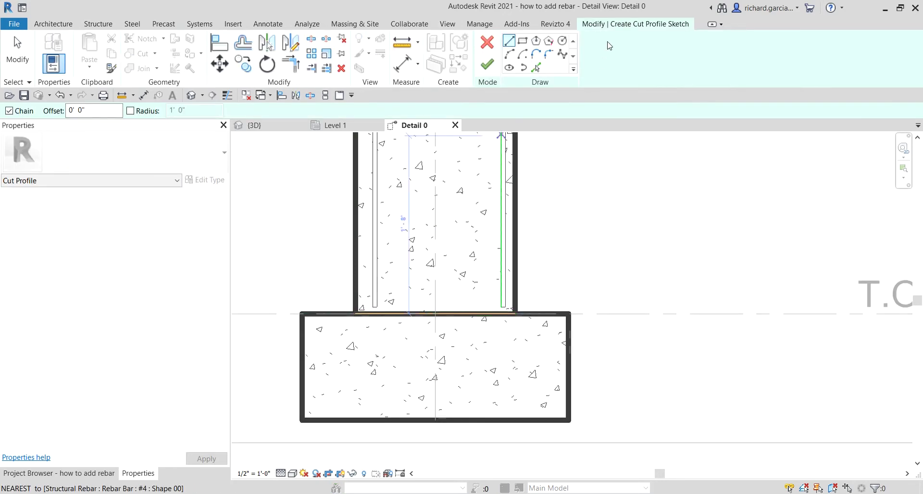
# Sketch a 2" line at 60° from the footing's top edge down into the footing.
pyautogui.click(617, 29)
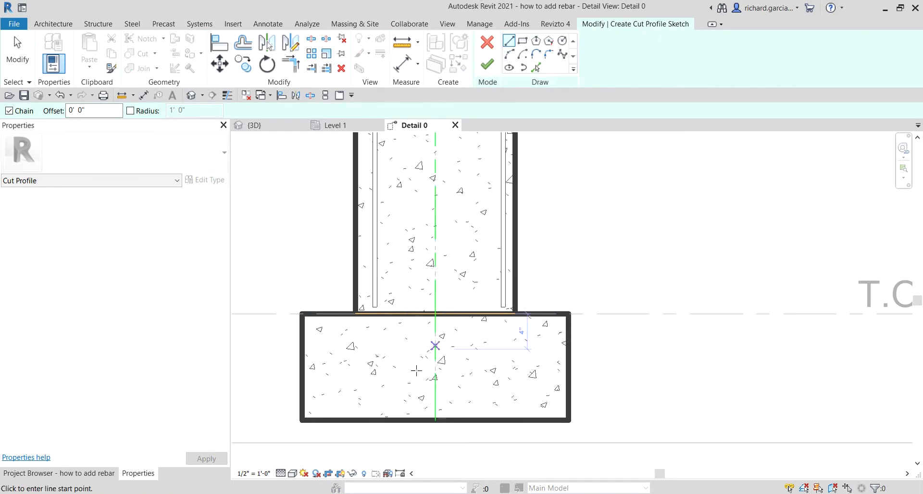
pyautogui.scroll(3, 417, 364)
pyautogui.moveTo(416, 361); pyautogui.dragTo(466, 350, button='middle')
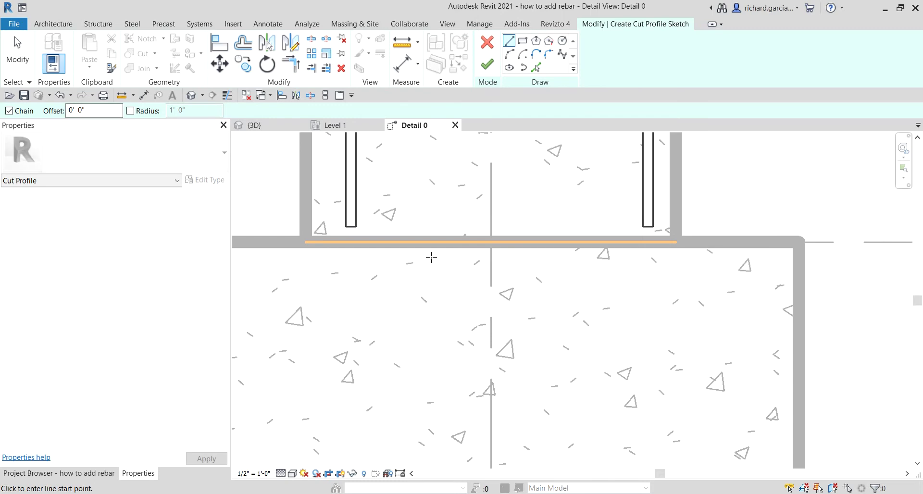
pyautogui.scroll(-3, 433, 243)
pyautogui.moveTo(433, 244); pyautogui.dragTo(430, 354, button='middle')
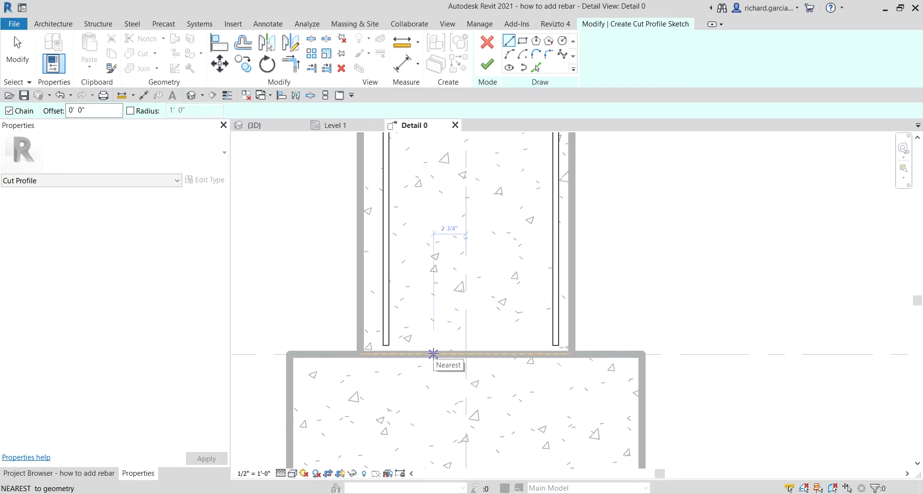
pyautogui.click(432, 354)
pyautogui.scroll(3, 436, 373)
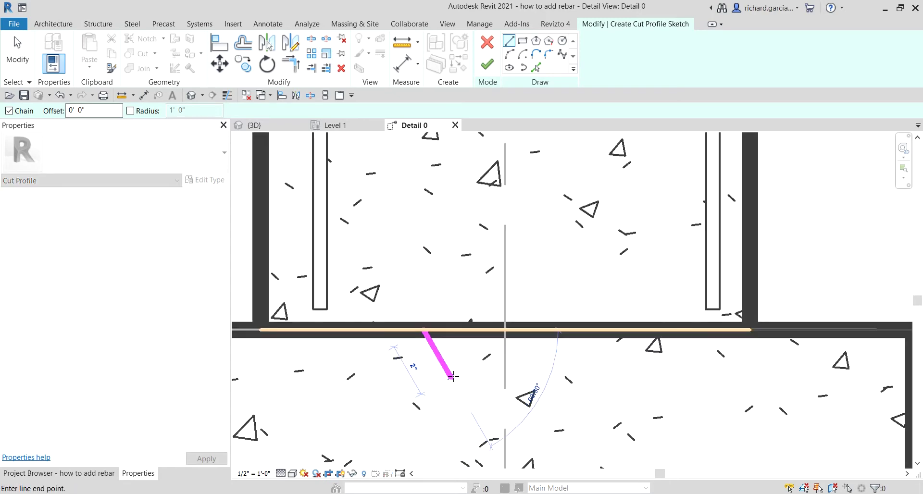
pyautogui.scroll(-3, 439, 373)
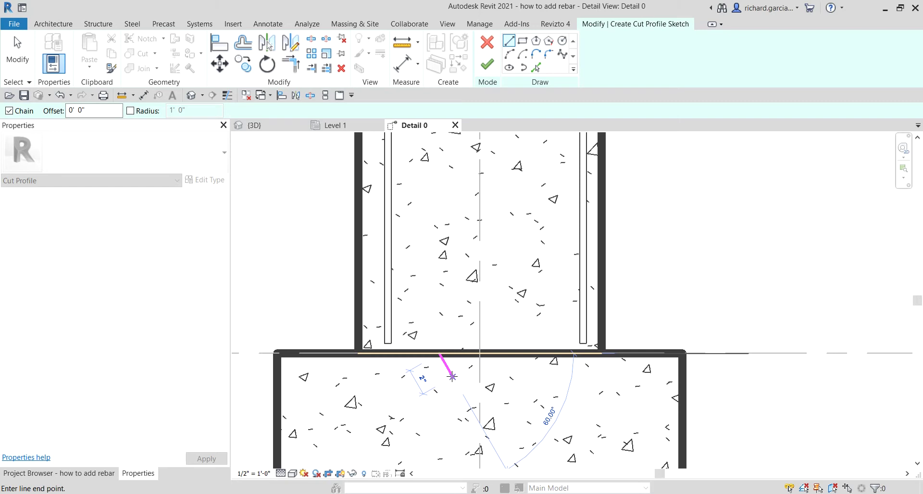
pyautogui.click(452, 376)
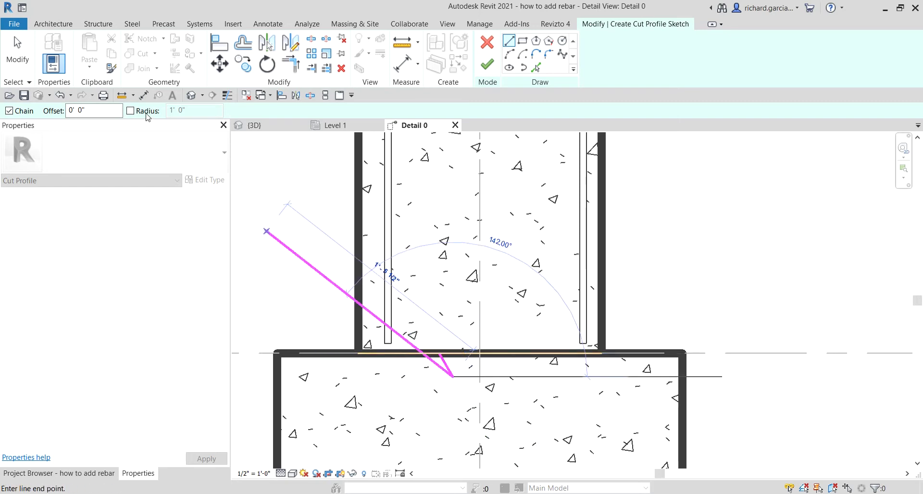
pyautogui.click(17, 53)
pyautogui.scroll(2, 455, 380)
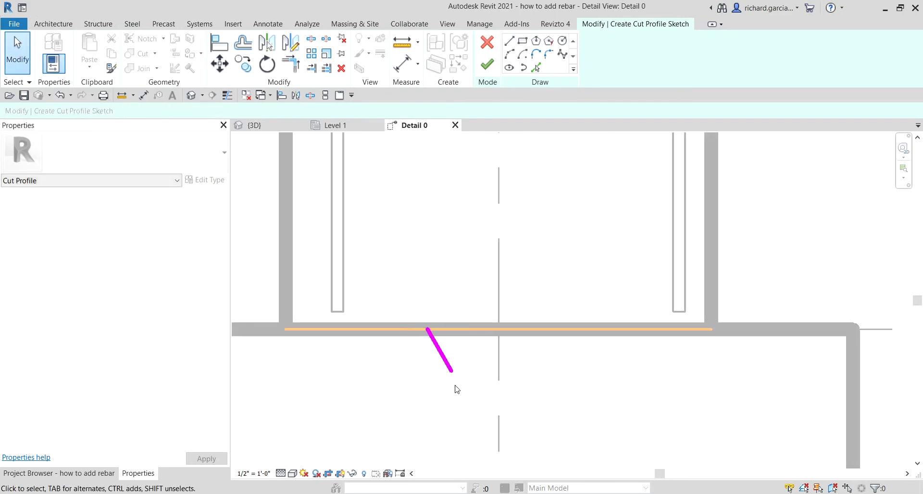
# Mirror the sloped sketch line across the centre line for the keyway's other side.
pyautogui.click(445, 355)
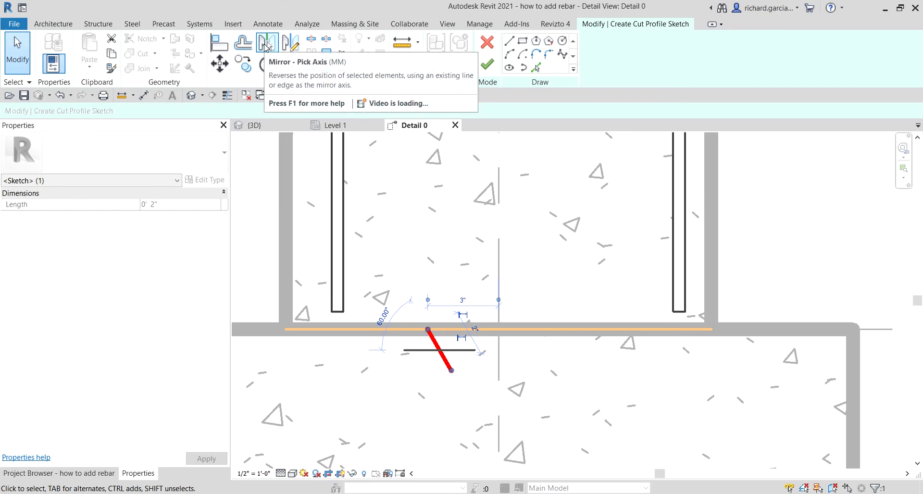
pyautogui.click(266, 47)
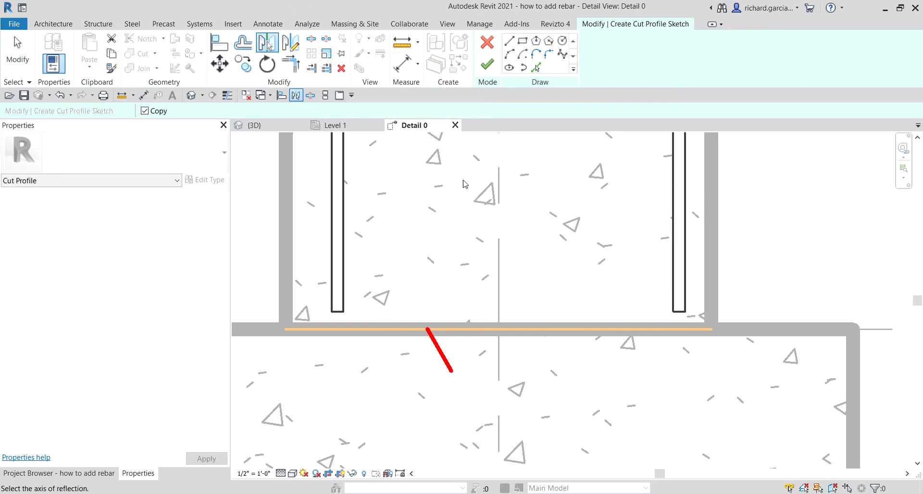
pyautogui.click(502, 370)
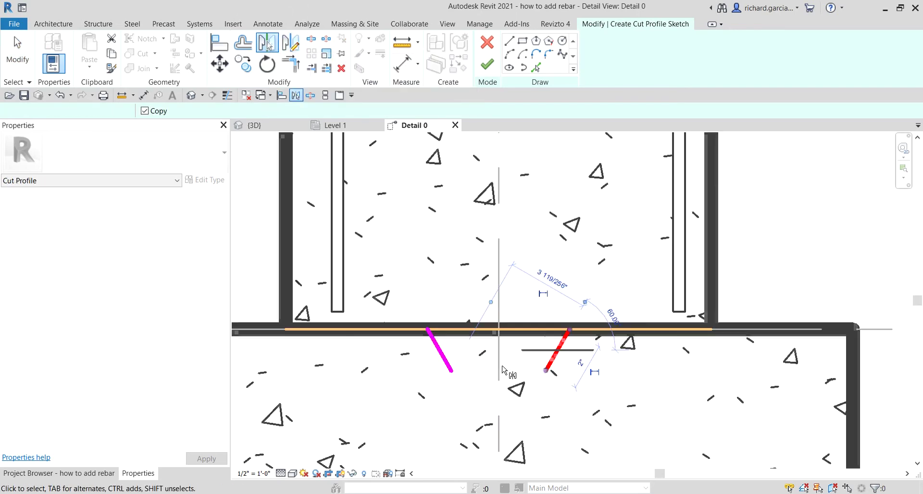
# Close the keyway with a bottom line between the sloped lines and finish the cut profile.
pyautogui.click(507, 43)
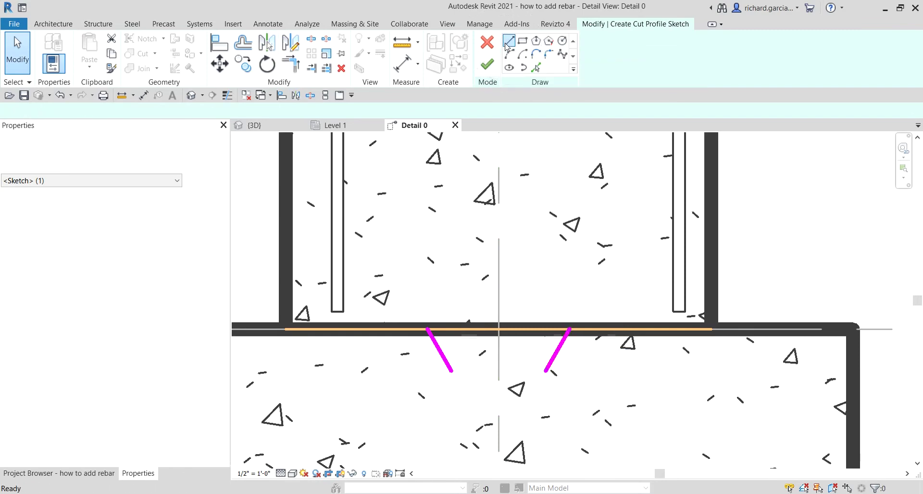
pyautogui.click(455, 373)
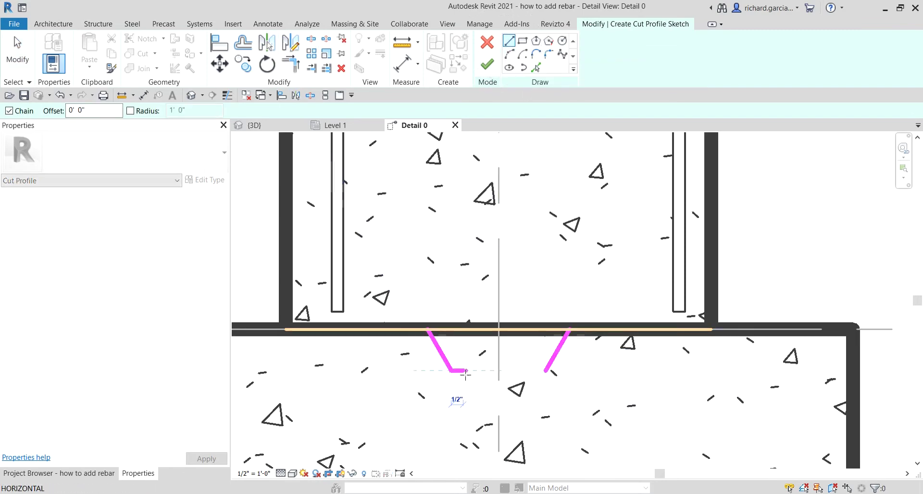
pyautogui.click(545, 371)
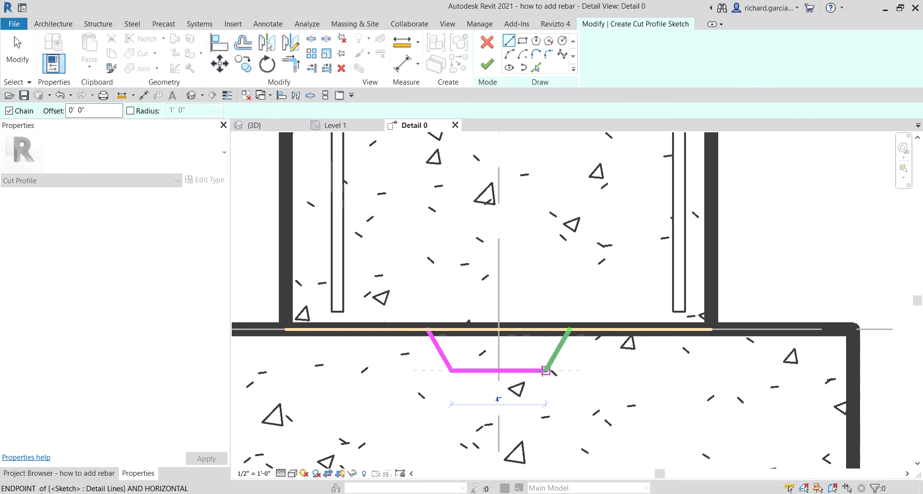
pyautogui.click(19, 53)
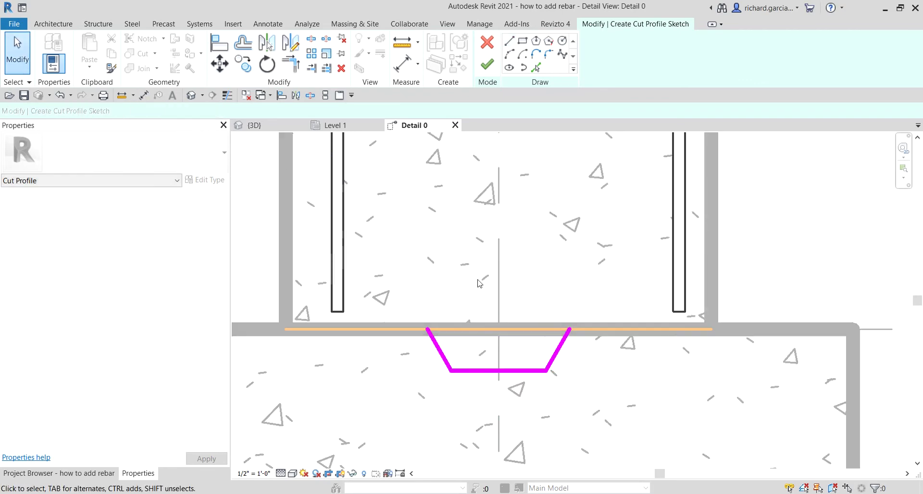
pyautogui.scroll(-2, 489, 289)
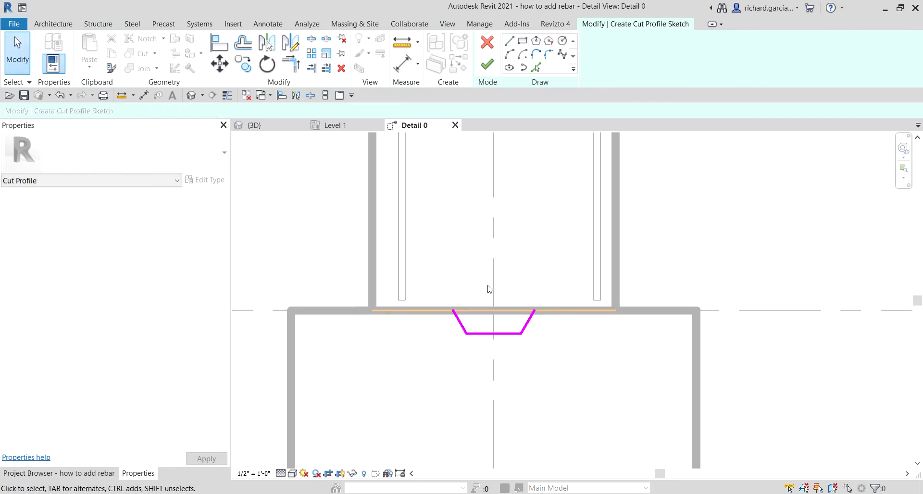
pyautogui.click(486, 68)
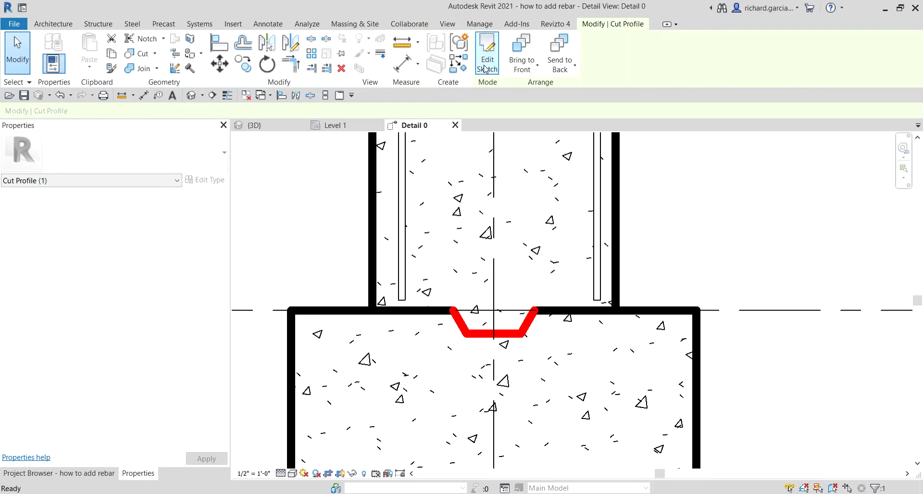
pyautogui.click(703, 247)
pyautogui.scroll(-3, 701, 261)
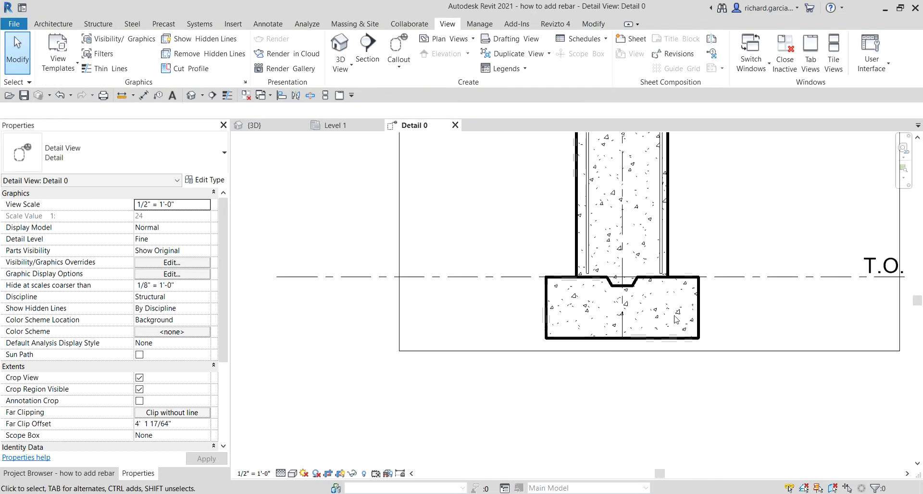
pyautogui.moveTo(599, 300); pyautogui.dragTo(525, 356, button='middle')
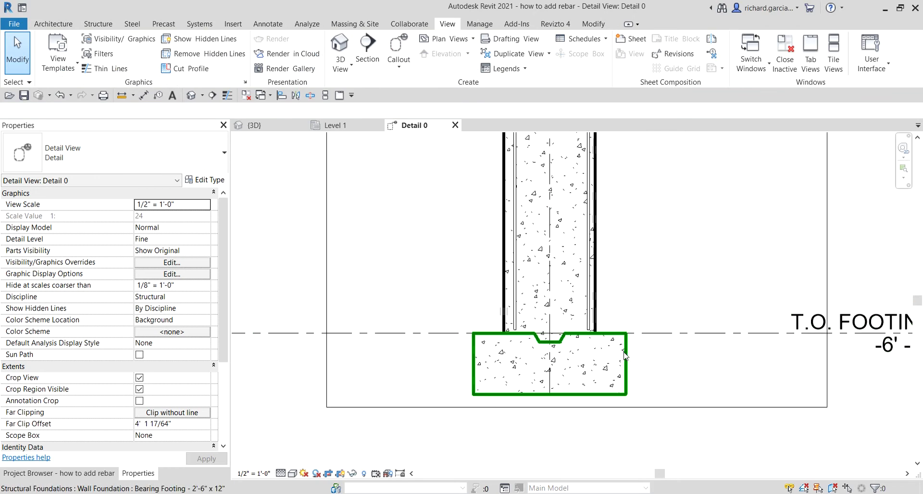
pyautogui.scroll(-3, 596, 366)
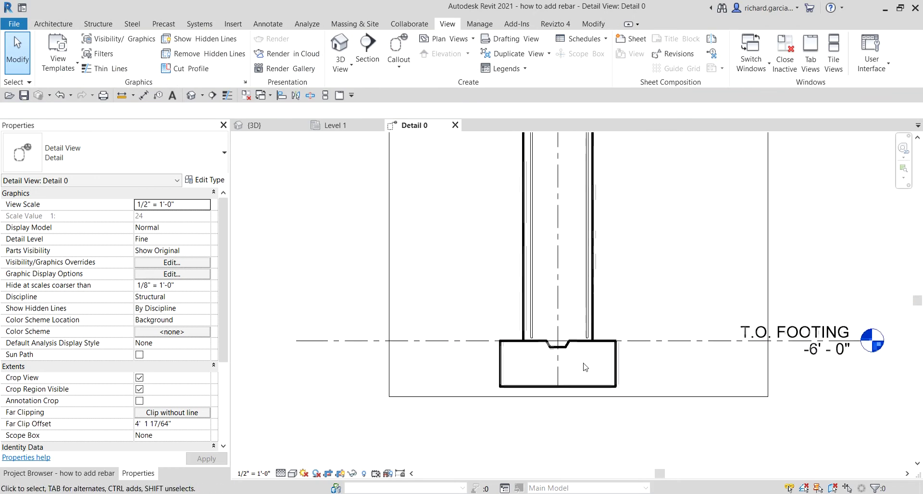
pyautogui.scroll(-2, 568, 352)
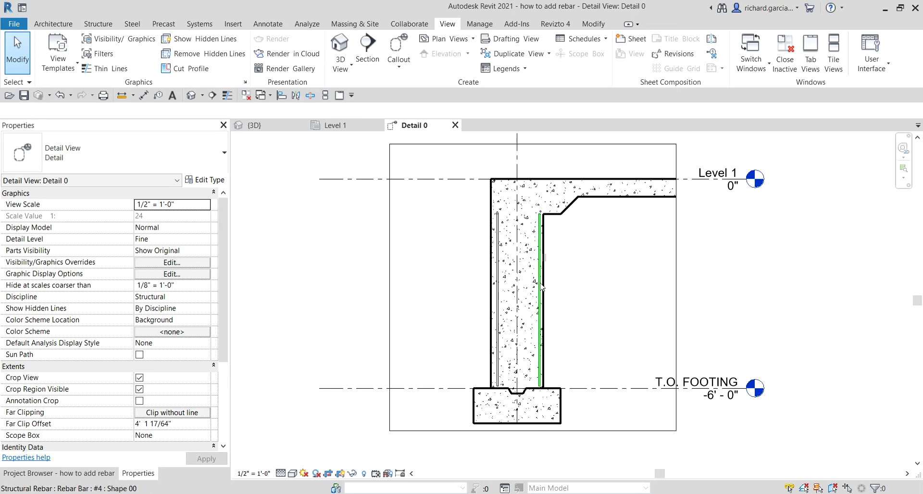
pyautogui.scroll(-2, 542, 346)
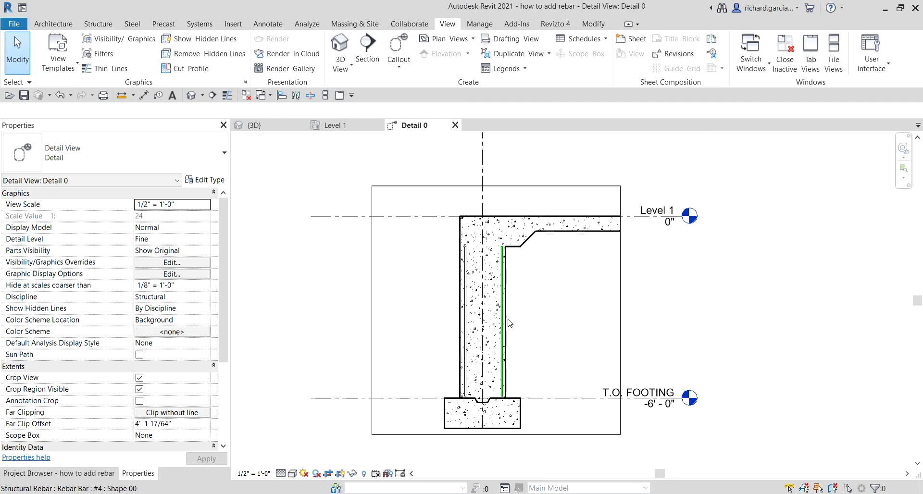
pyautogui.scroll(2, 485, 288)
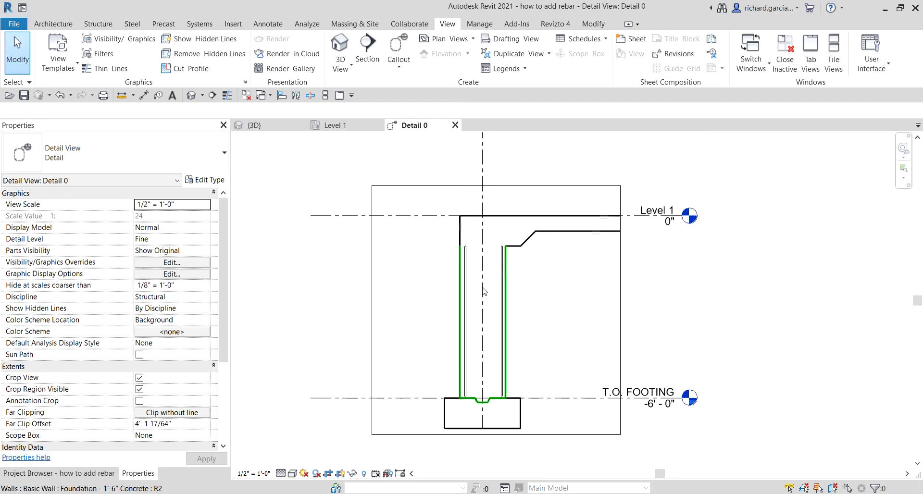
pyautogui.scroll(2, 464, 273)
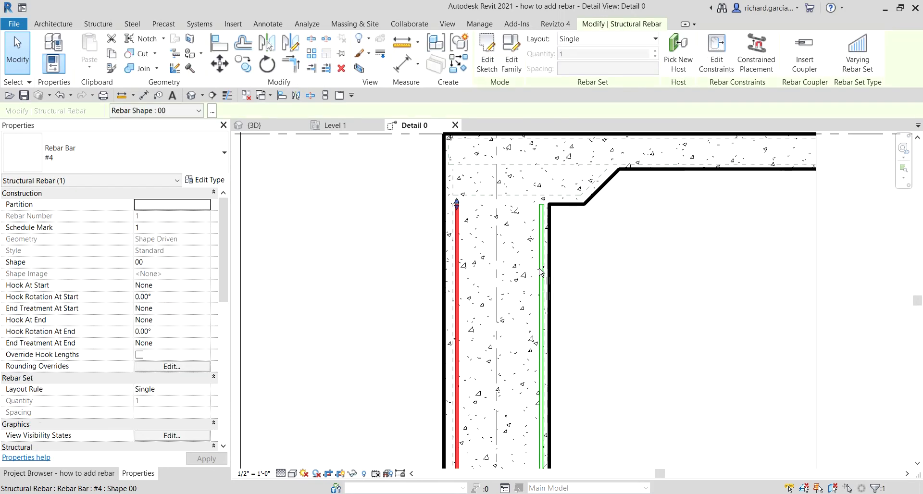
# Add the right wall rebar to the selection and open View Visibility States for both #4 bars.
pyautogui.keyDown('ctrl'); pyautogui.click(541, 272); pyautogui.keyUp('ctrl')
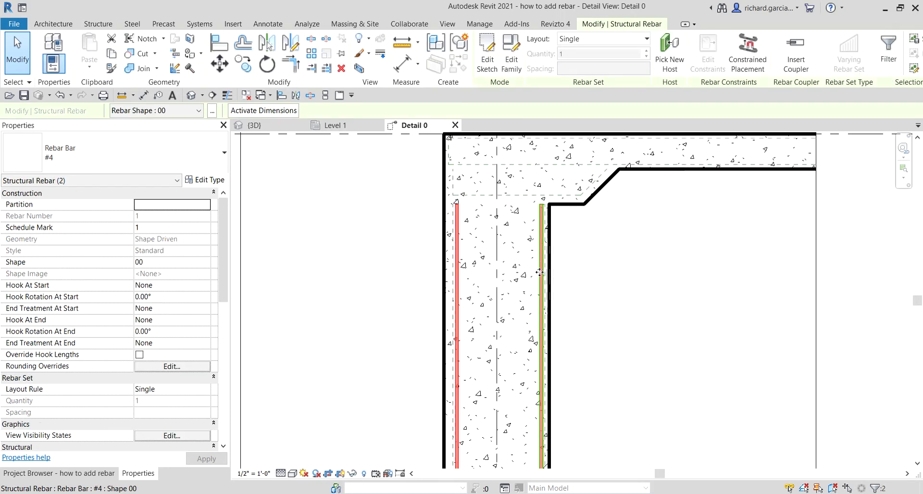
pyautogui.moveTo(223, 216); pyautogui.dragTo(220, 265)
pyautogui.click(51, 321)
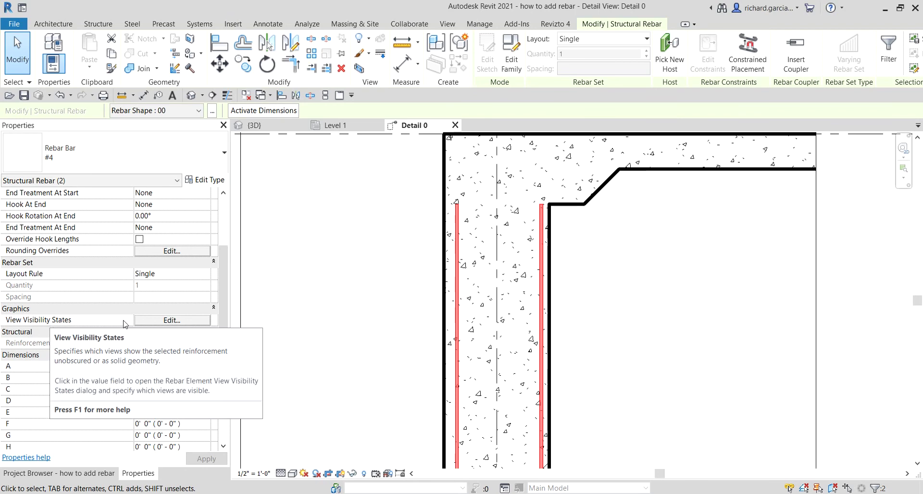
pyautogui.click(169, 321)
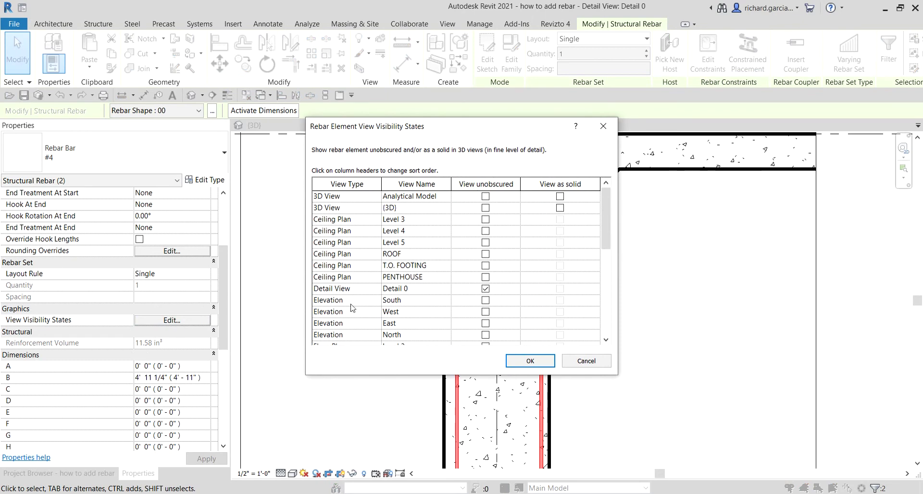
# Clear View unobscured for Section 1 and Section 1 - Callout 1, keeping only Detail 0, and confirm.
pyautogui.click(338, 291)
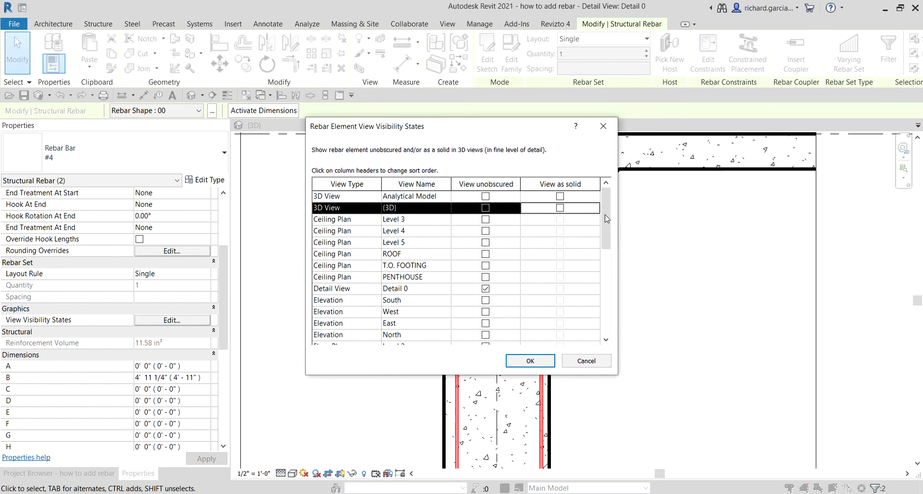
pyautogui.moveTo(606, 221); pyautogui.dragTo(606, 266)
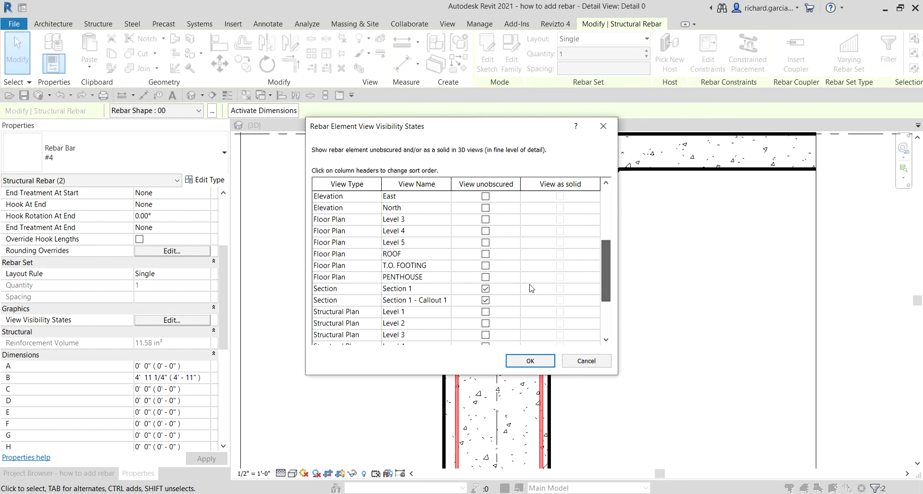
pyautogui.click(485, 288)
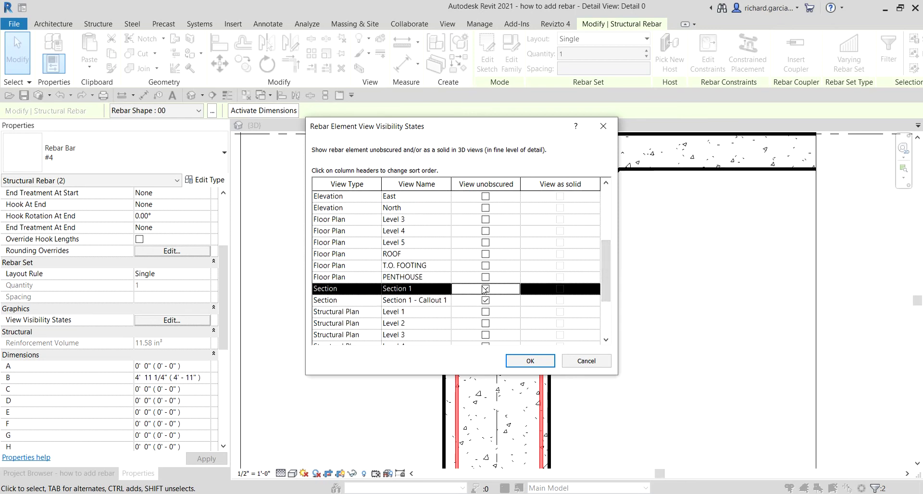
pyautogui.click(485, 289)
pyautogui.click(485, 302)
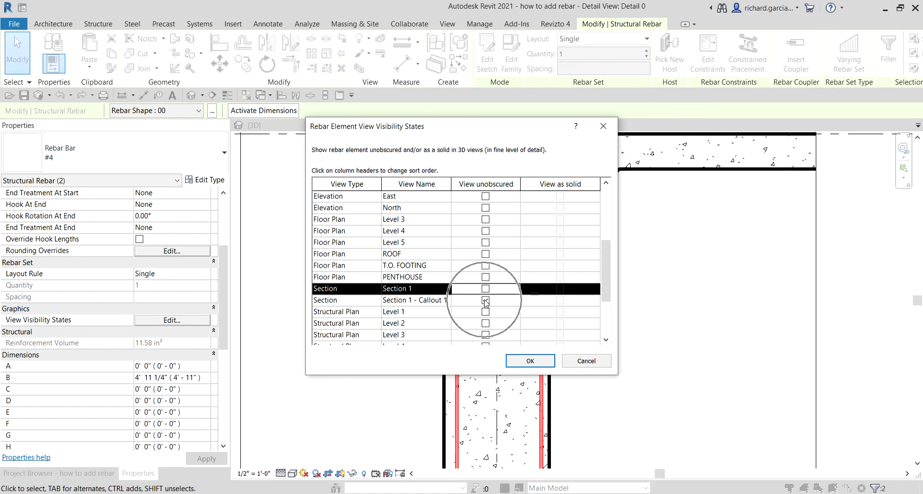
pyautogui.click(486, 303)
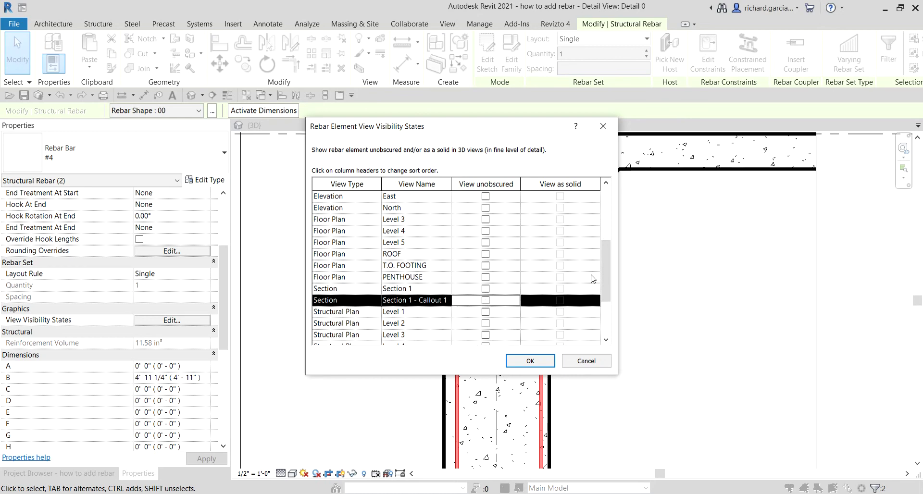
pyautogui.moveTo(601, 284); pyautogui.dragTo(606, 224)
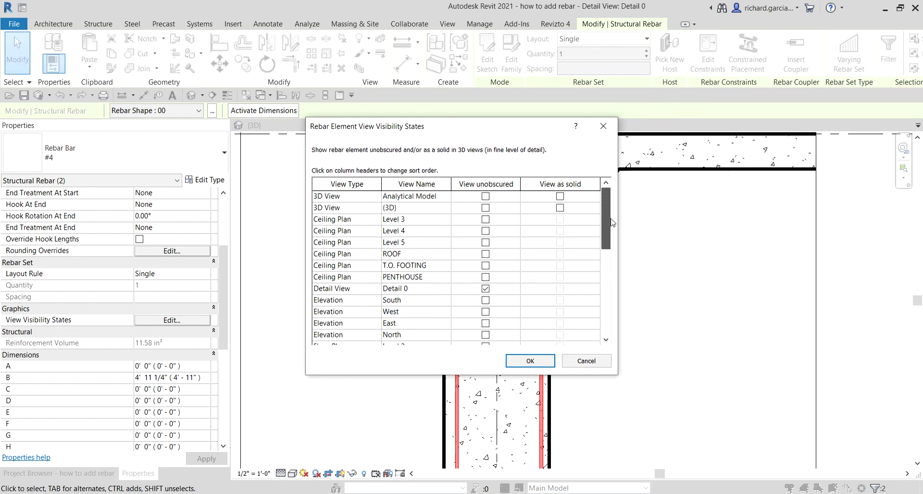
pyautogui.click(496, 291)
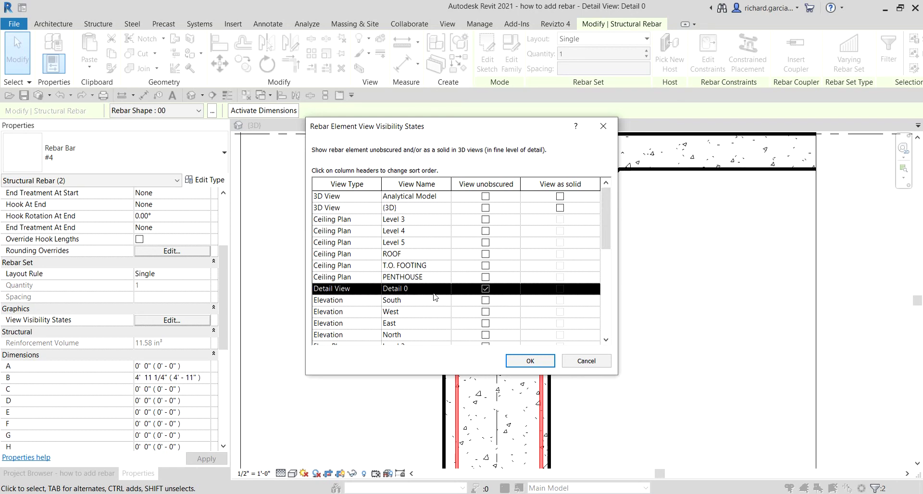
pyautogui.click(530, 362)
pyautogui.click(530, 363)
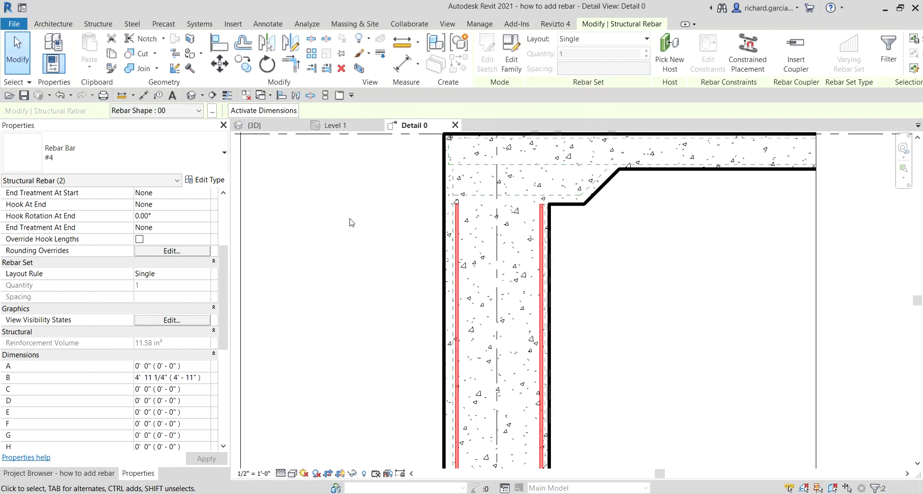
pyautogui.click(635, 332)
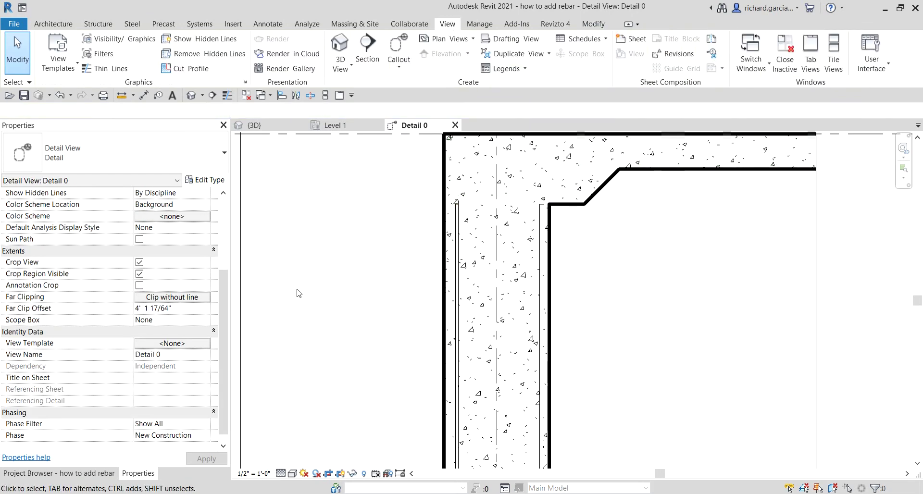
# Rename the view from Detail 0 to 'Typical Foundation Detail' and zoom to fit with ZF.
pyautogui.click(164, 359)
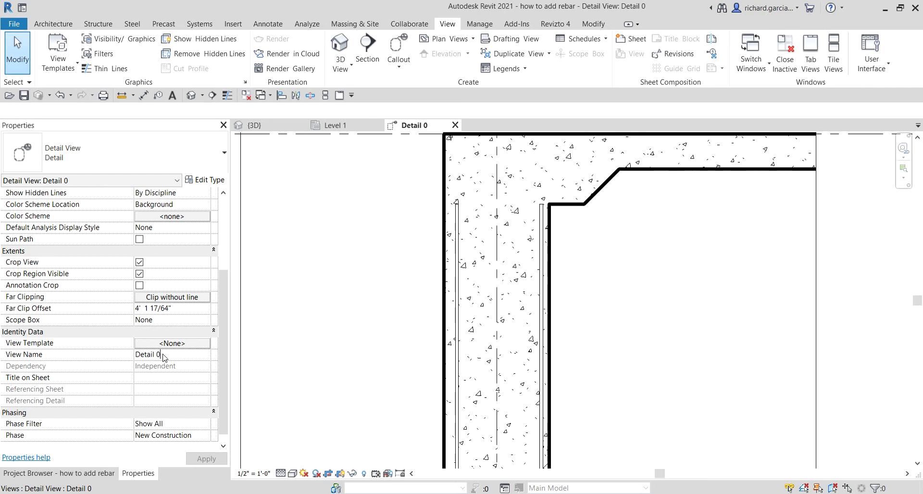
pyautogui.moveTo(163, 358); pyautogui.dragTo(124, 354)
pyautogui.write('Typical Foundation')
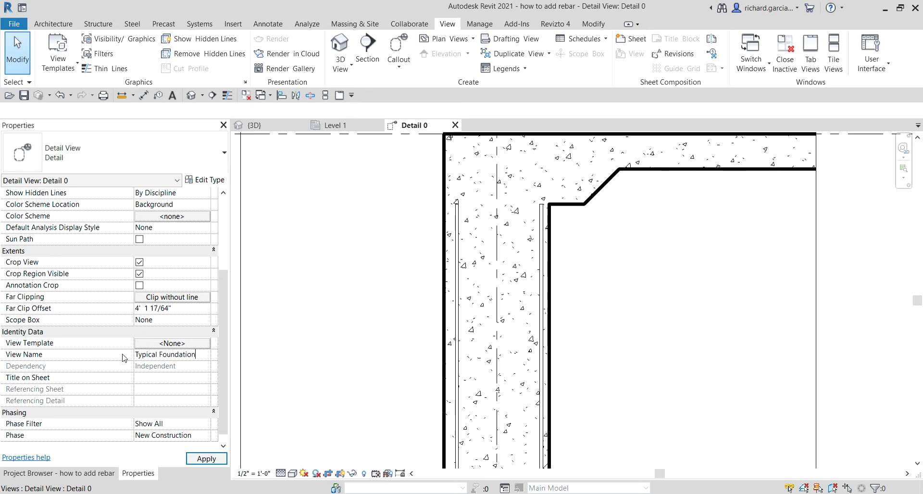
pyautogui.write('Detail')
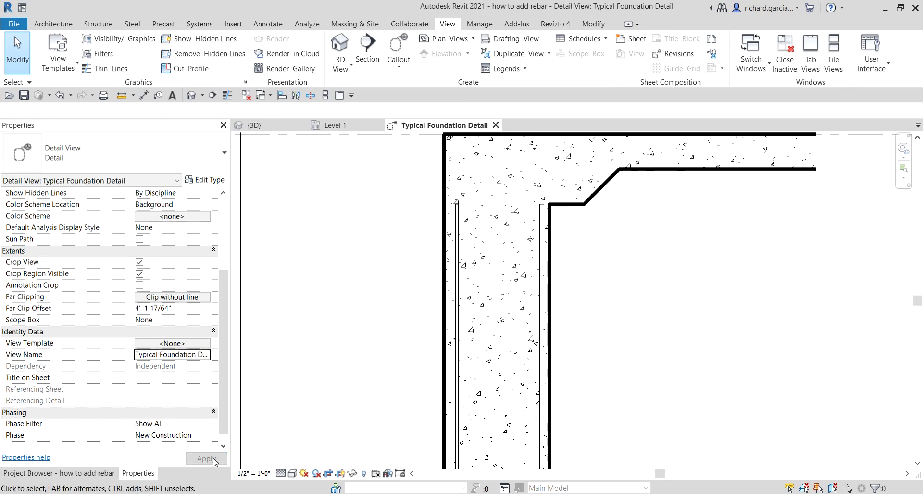
pyautogui.scroll(-1, 624, 341)
pyautogui.press('z')
pyautogui.press('f')
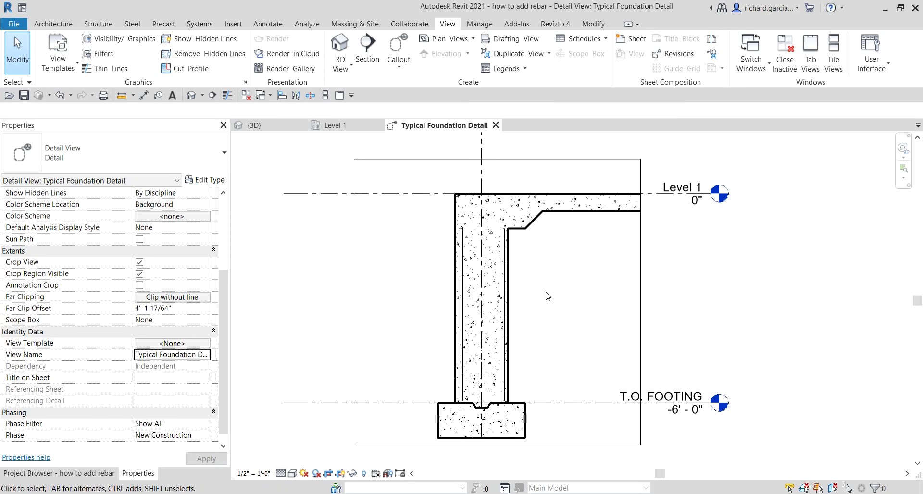